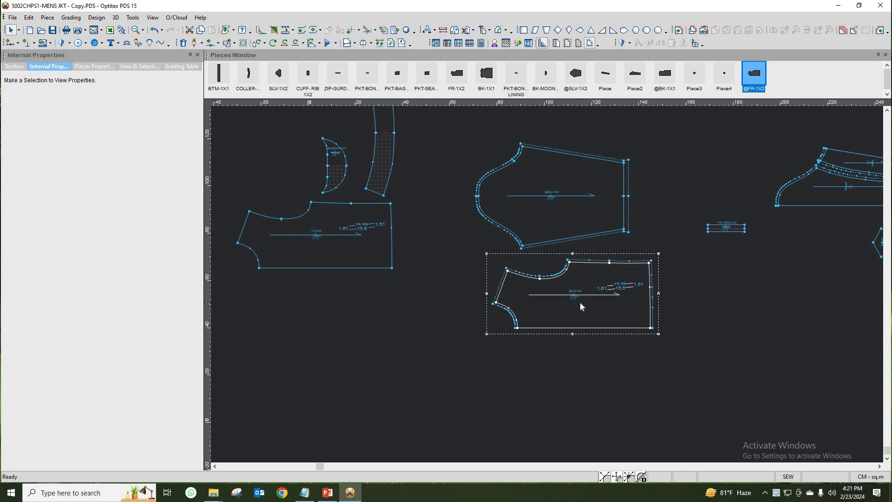
Check the viewer's comment about placing notch marks outside the body in PowerPoint, and return to the jacket pattern in Optitex PDS
click(327, 493)
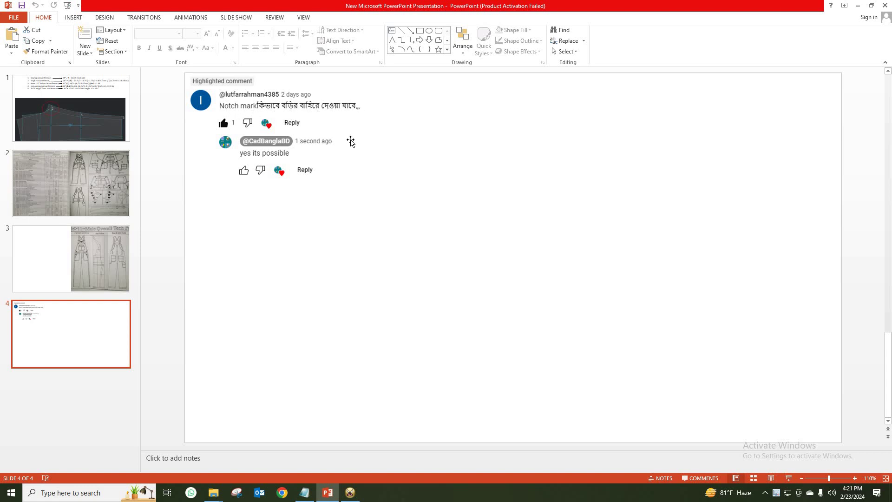
click(863, 8)
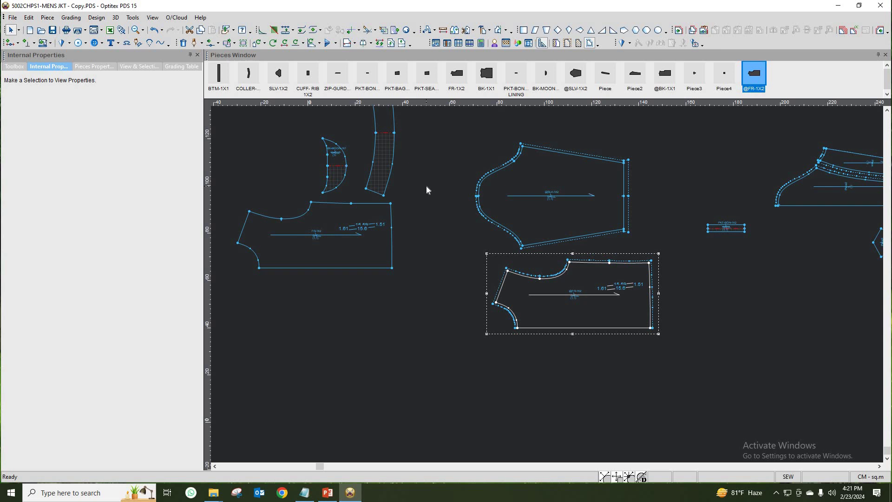
scroll(548, 285, down, 2)
scroll(548, 285, up, 4)
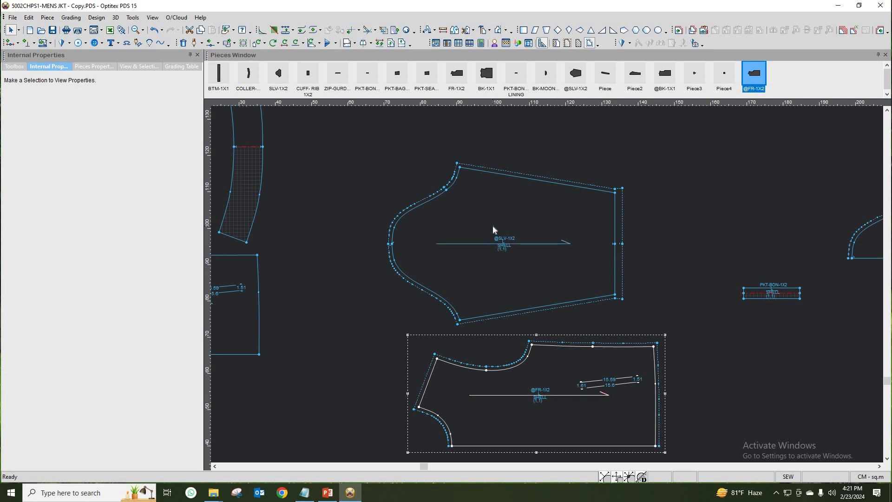
Go through the list of 16 marker tutorial topics and the subscription note in Notepad, and return to the pattern
click(306, 492)
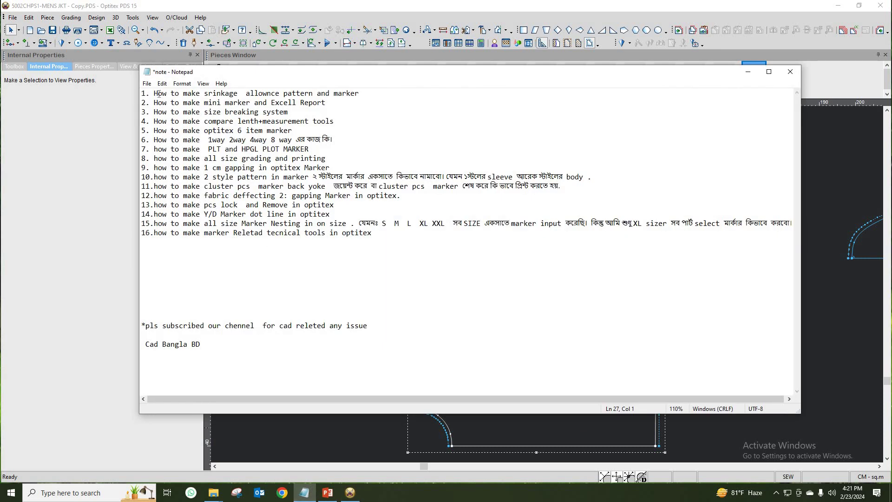
drag(154, 93, 389, 97)
click(389, 95)
drag(141, 102, 213, 102)
drag(326, 102, 175, 103)
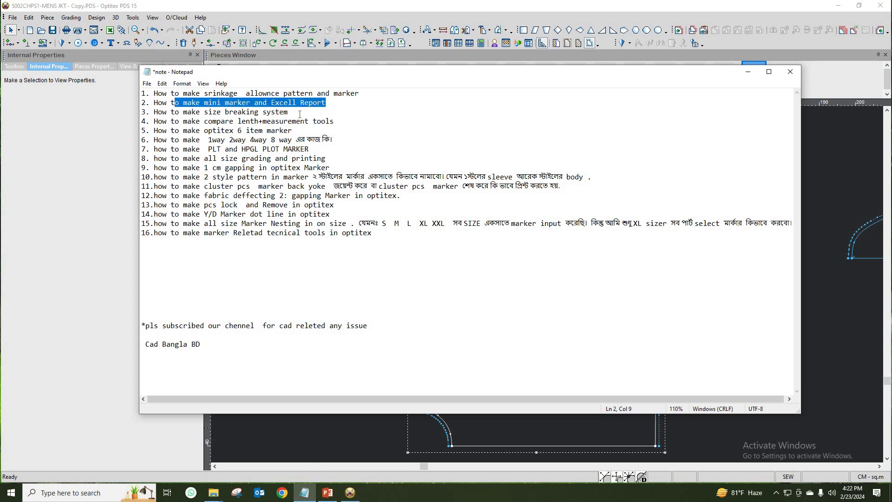
drag(296, 111, 163, 113)
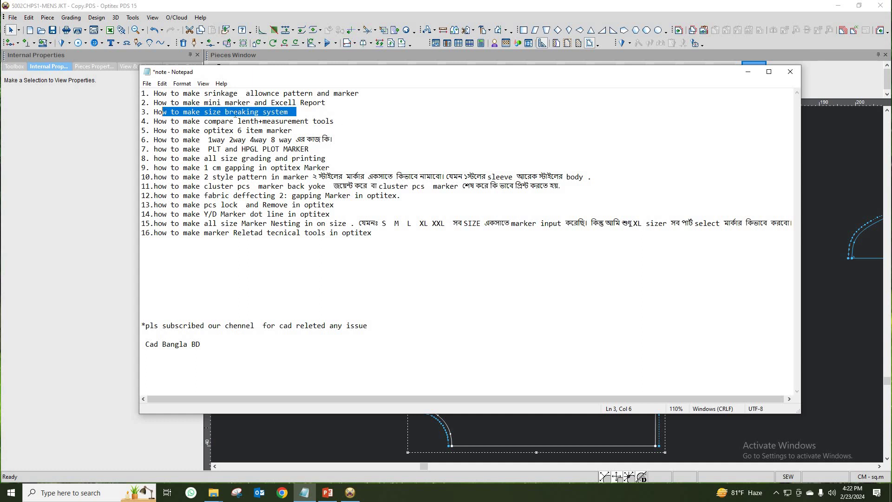
drag(142, 130, 218, 112)
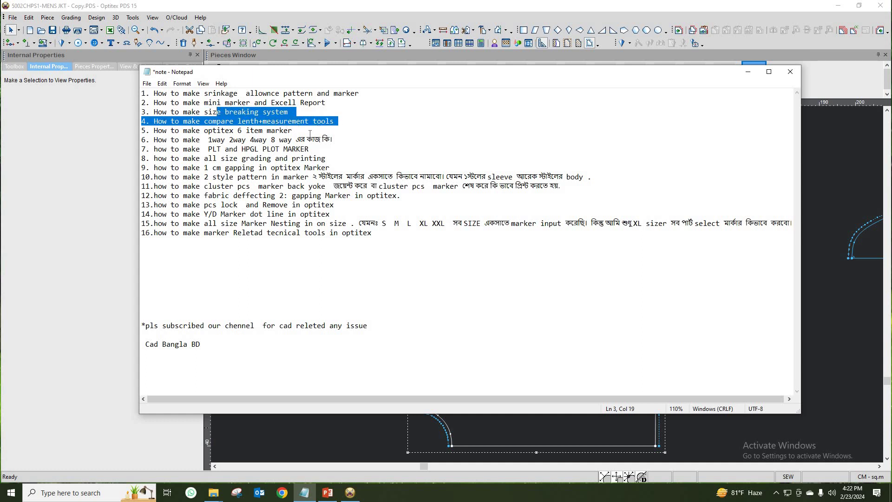
drag(297, 131, 339, 135)
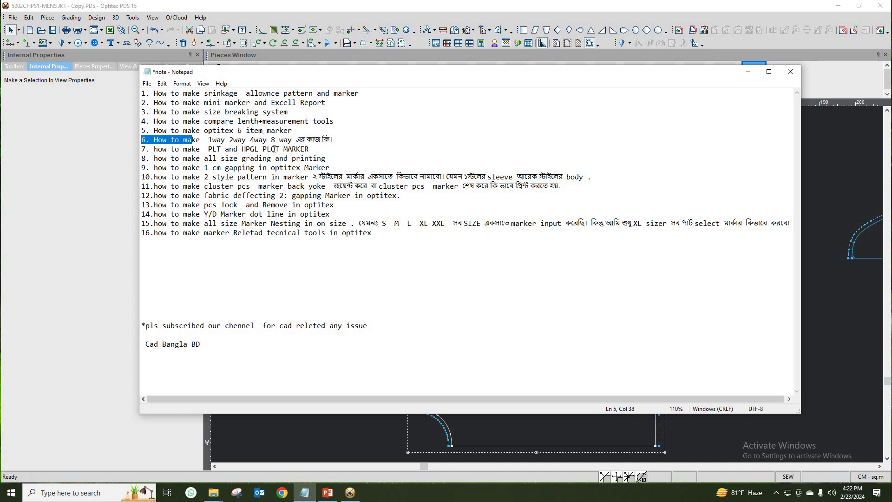
drag(325, 240, 142, 93)
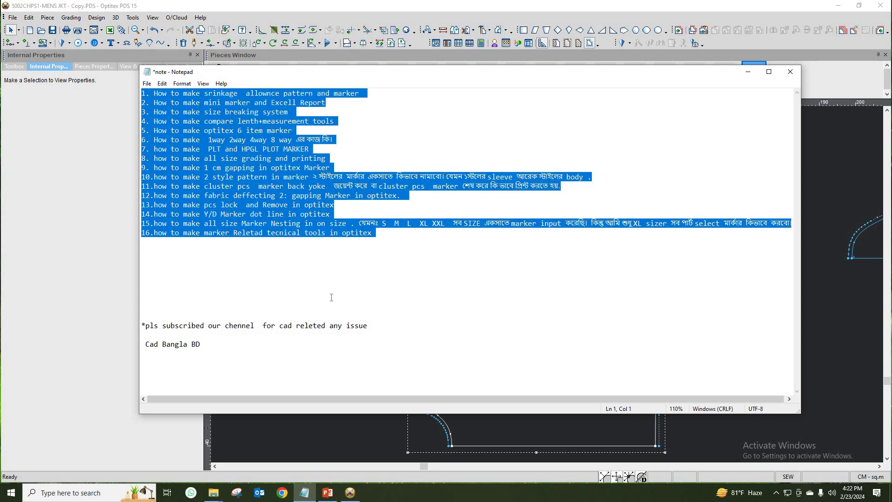
drag(250, 349, 142, 325)
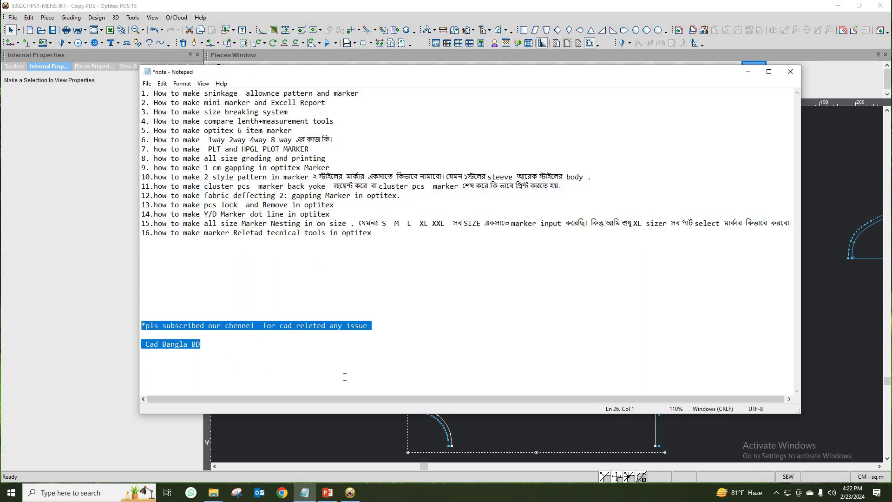
click(748, 72)
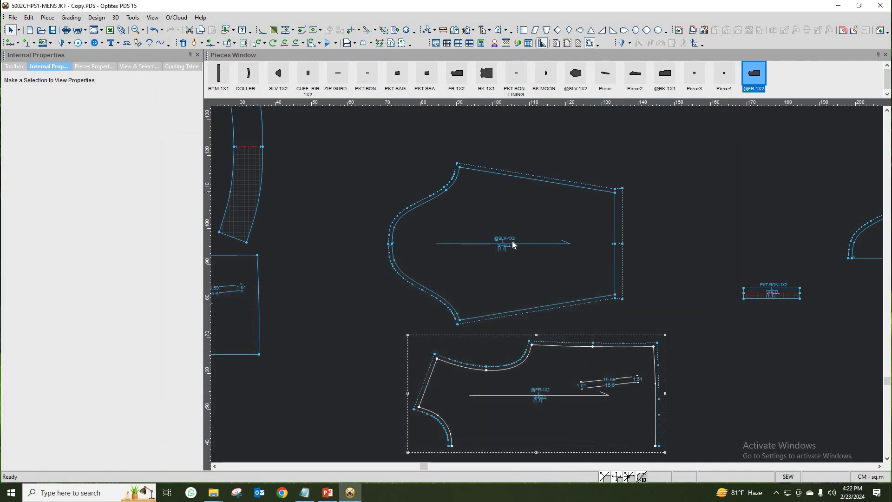
scroll(547, 284, up, 2)
scroll(504, 274, down, 1)
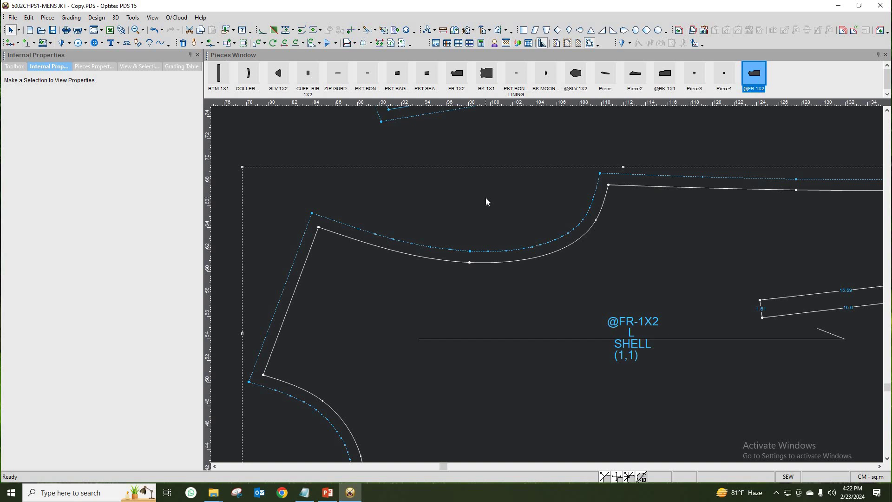
click(469, 262)
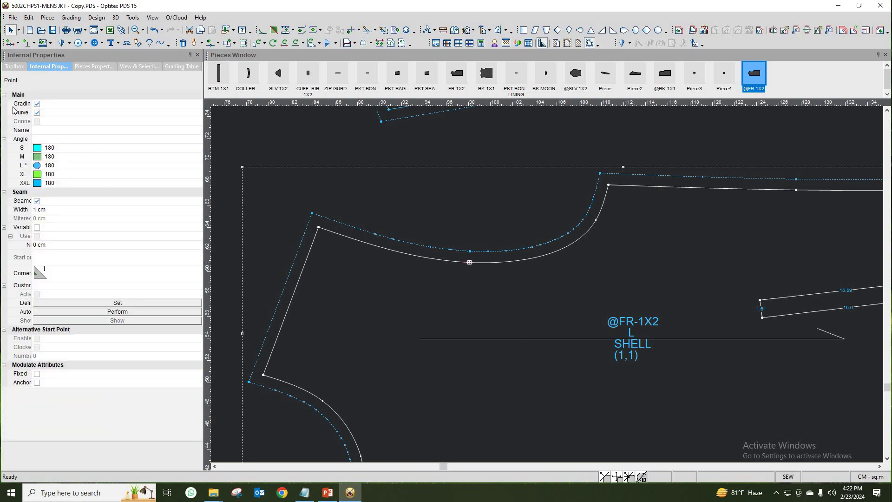
click(35, 43)
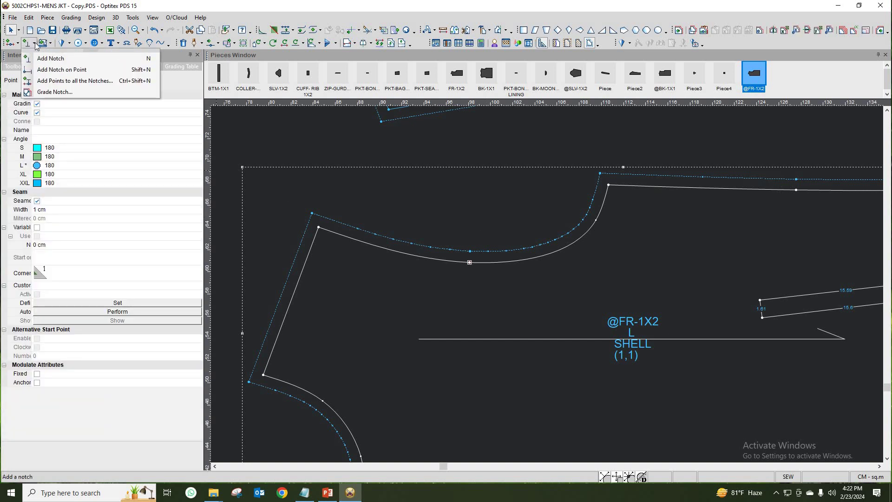
click(58, 59)
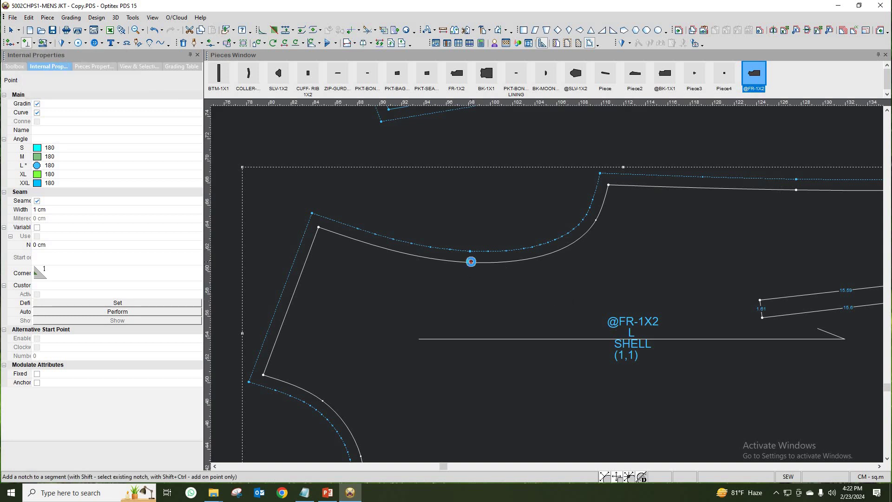
click(470, 262)
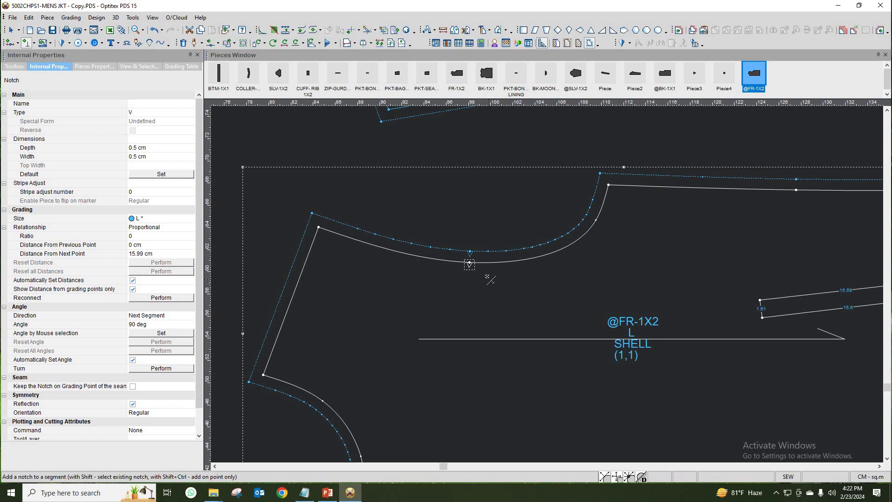
Select the new armhole notch and change its type to Box
scroll(534, 279, up, 5)
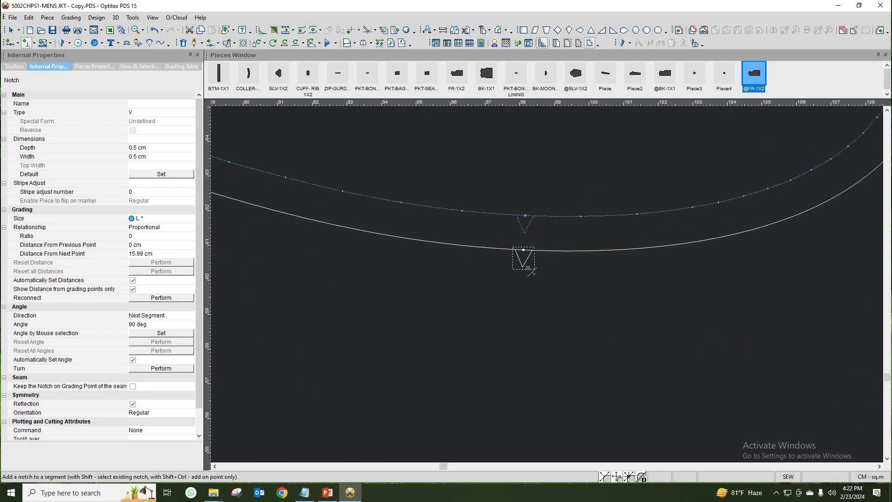
right_click(499, 171)
click(511, 179)
click(523, 270)
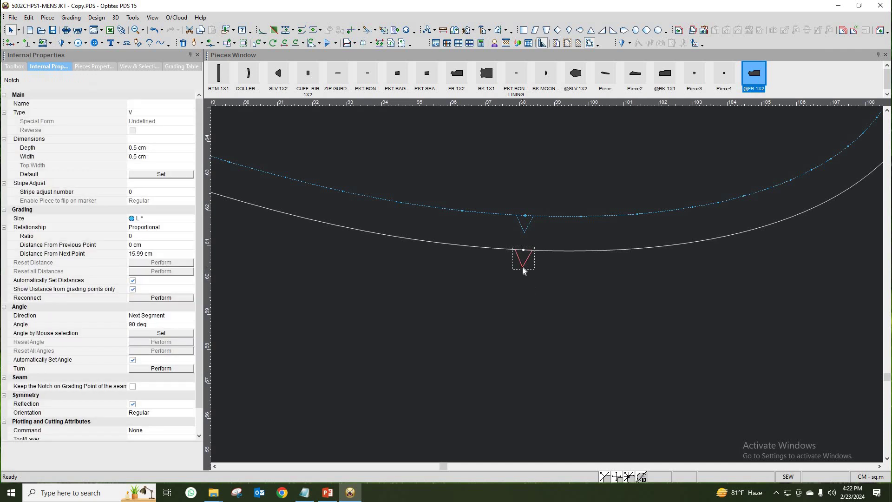
click(157, 113)
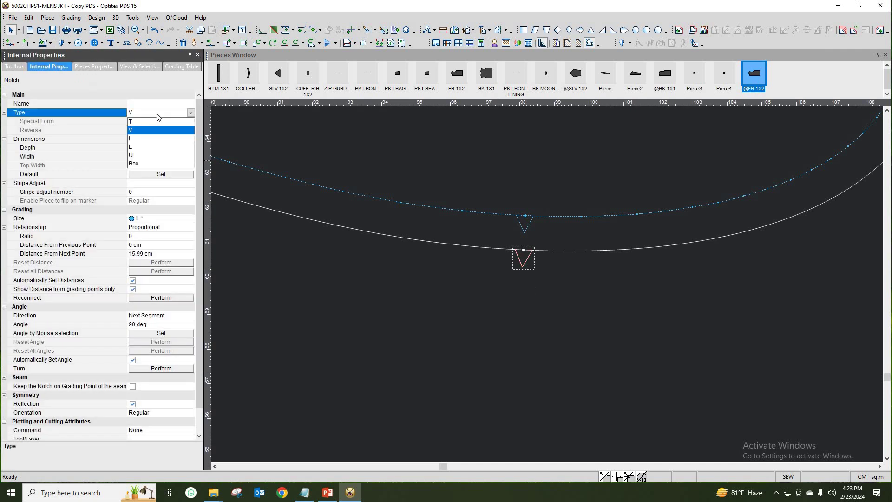
click(139, 164)
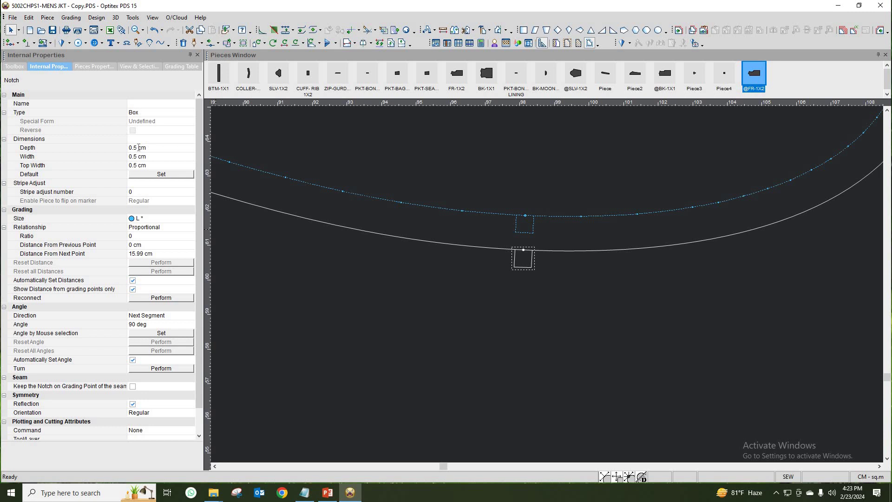
Set the box notch's depth to 2 cm and its width to 2 cm
click(138, 148)
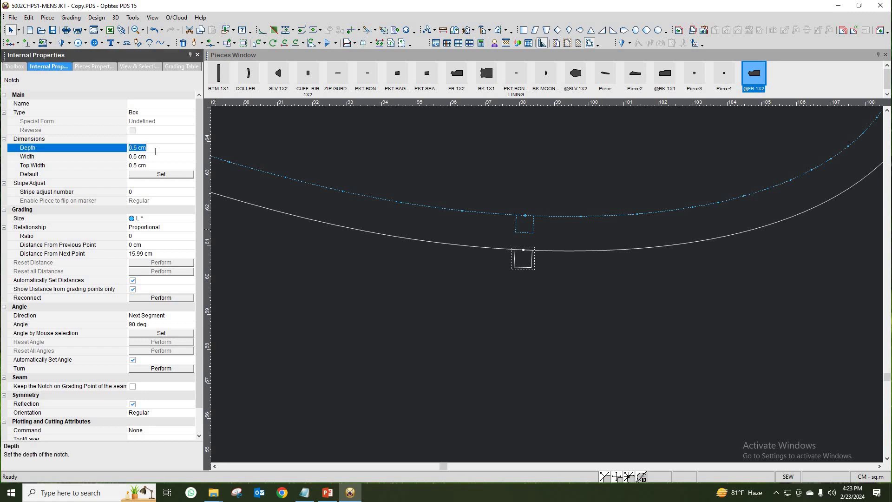
text(2)
key(Return)
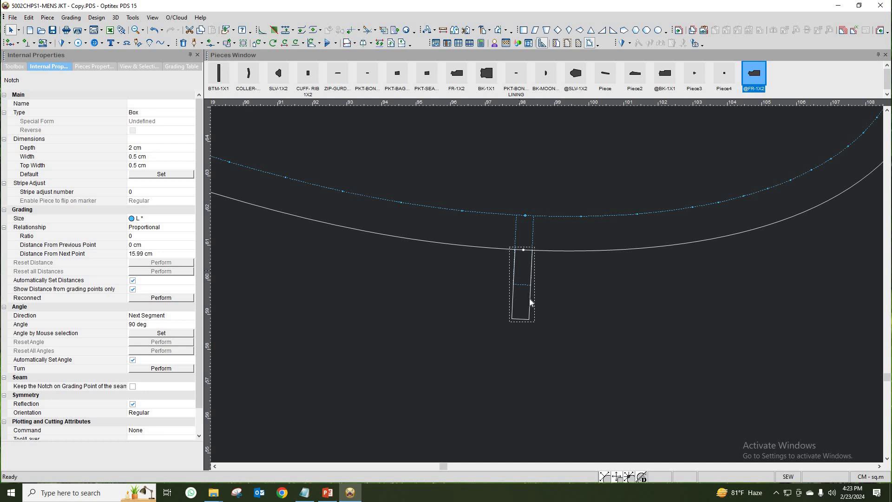
click(157, 157)
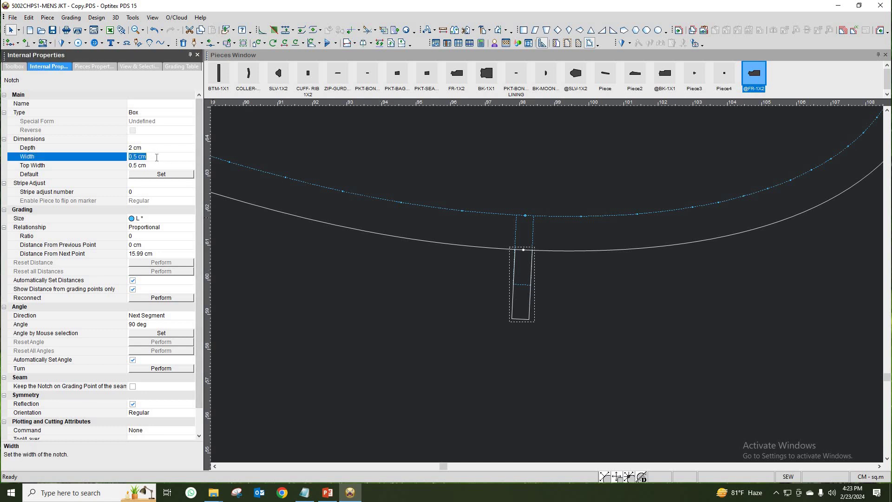
text(2)
key(Return)
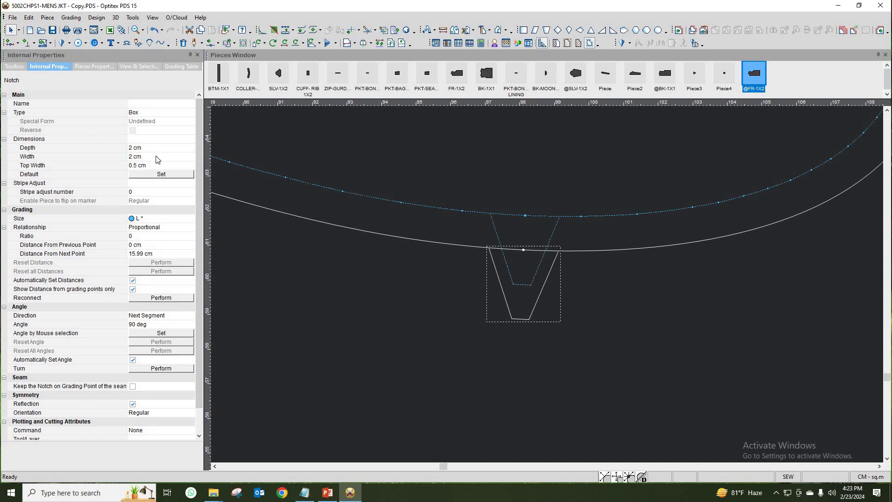
Widen the notch to 3 cm and set its top width to 2.5 cm
click(157, 157)
text(3)
key(Return)
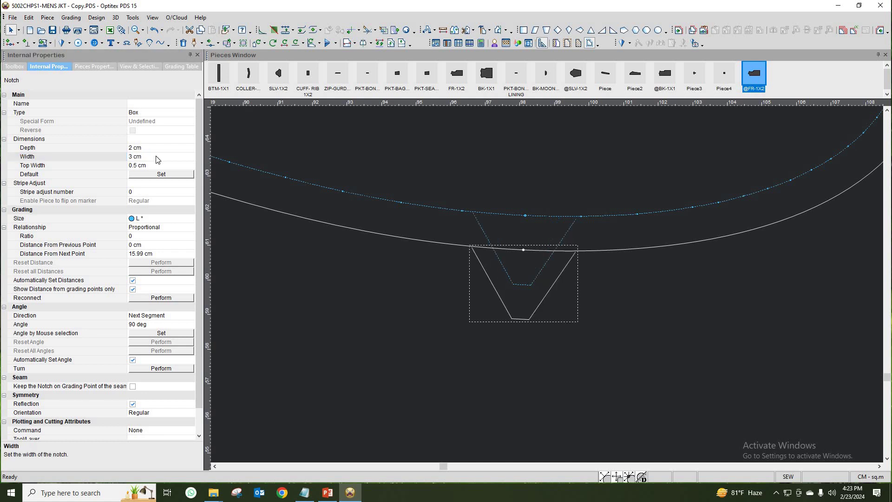
click(159, 166)
text(2.5)
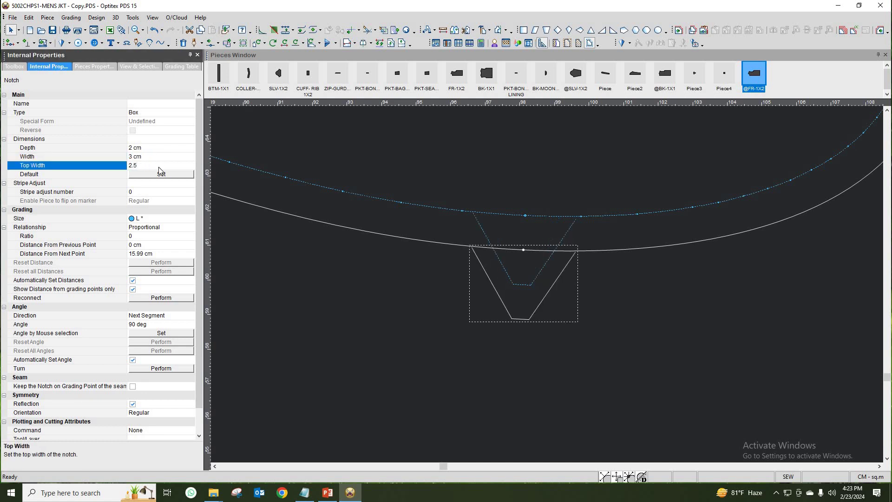
key(Return)
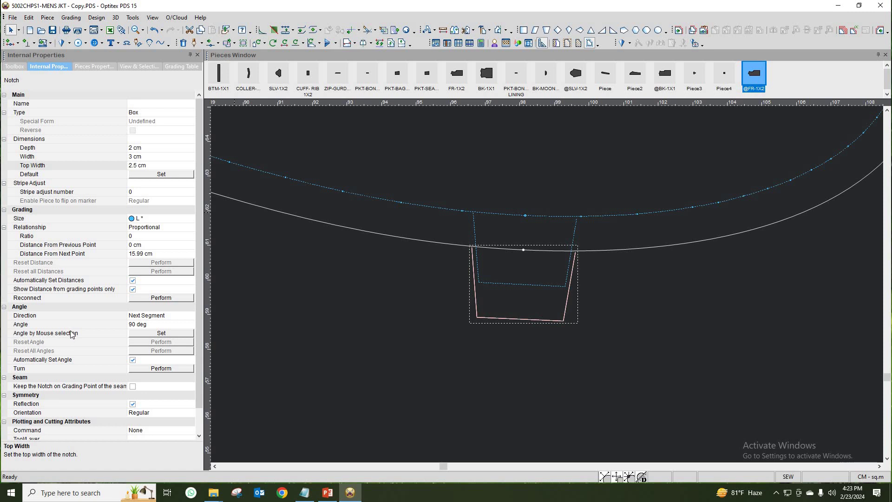
Turn the box notch to point outside the armhole edge by setting its angle graphically, at about -88 deg
click(163, 333)
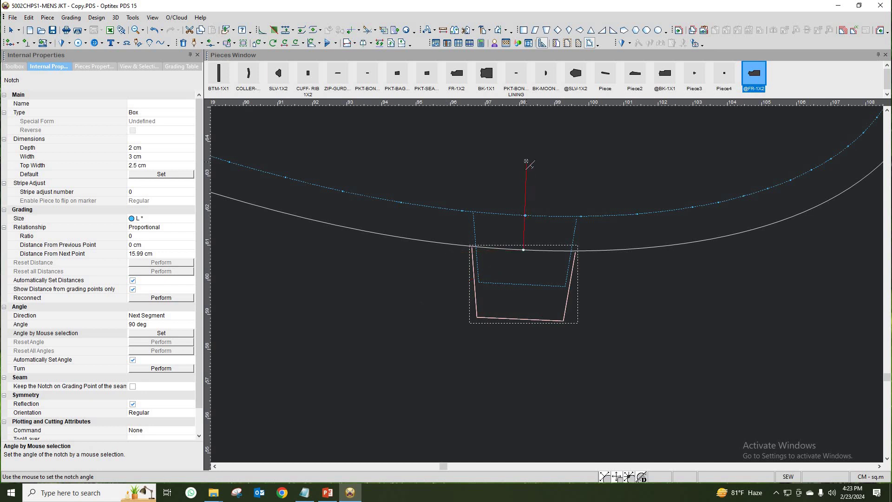
click(523, 156)
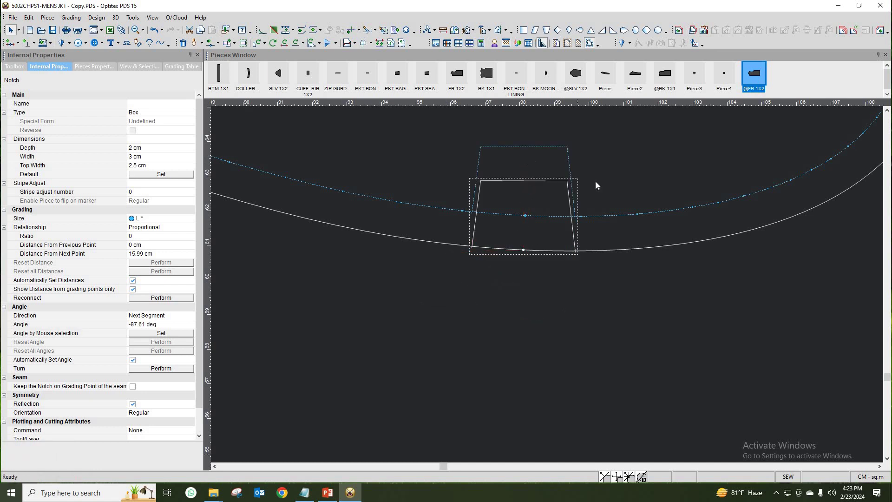
scroll(547, 285, down, 3)
scroll(547, 285, up, 2)
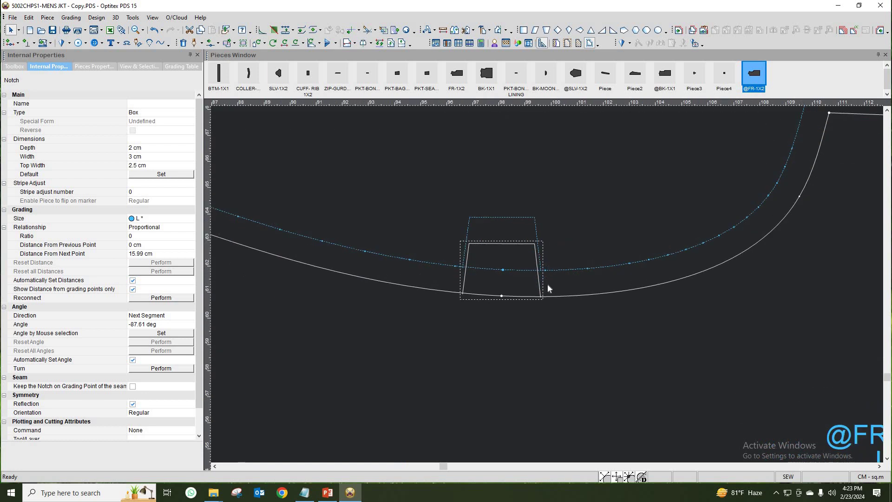
scroll(547, 284, down, 3)
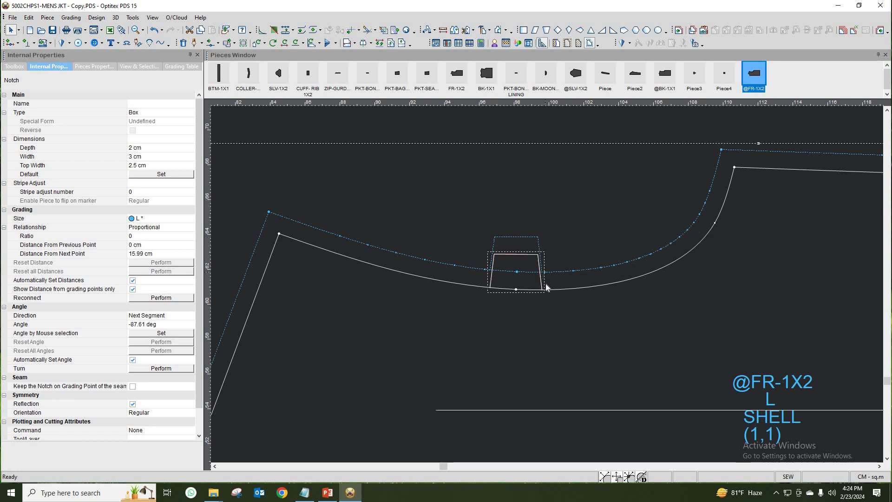
scroll(546, 287, up, 3)
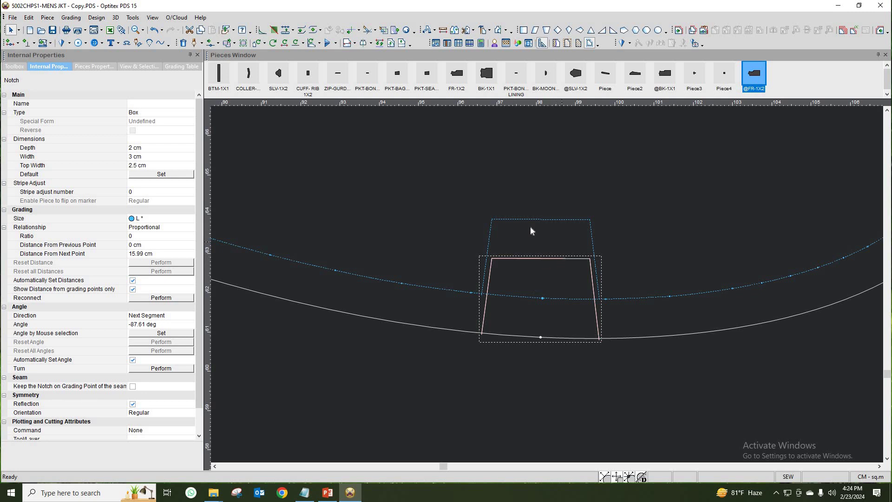
scroll(551, 235, down, 5)
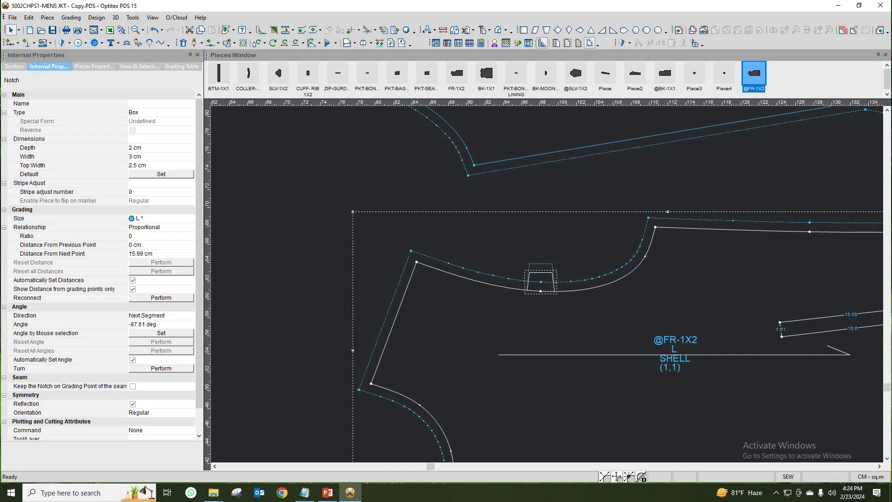
scroll(552, 290, down, 3)
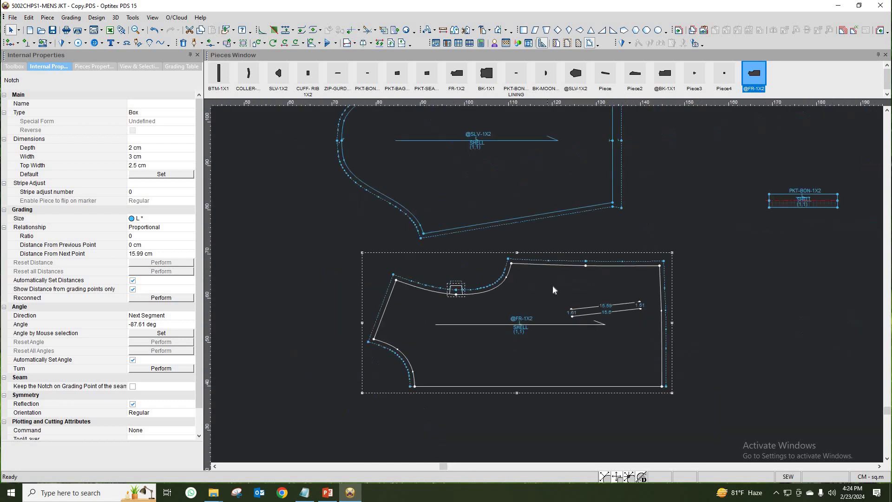
scroll(547, 281, up, 5)
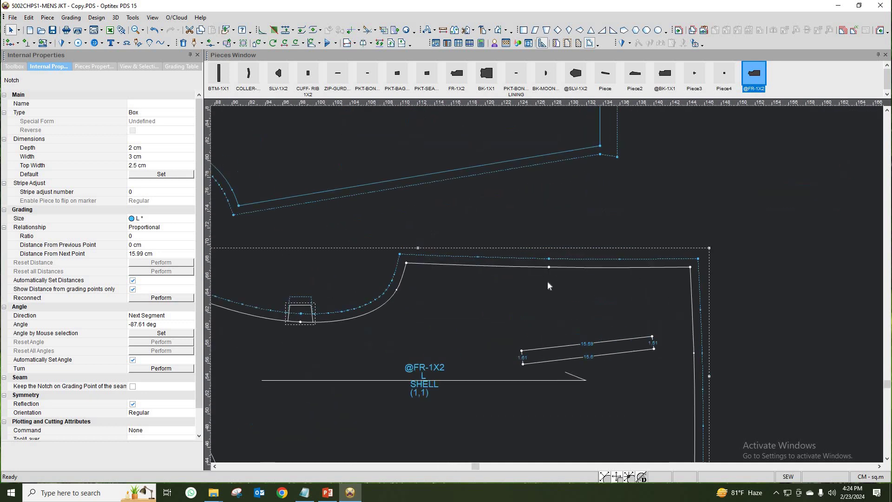
Change the armhole notch's type from Box to V
click(171, 116)
click(134, 131)
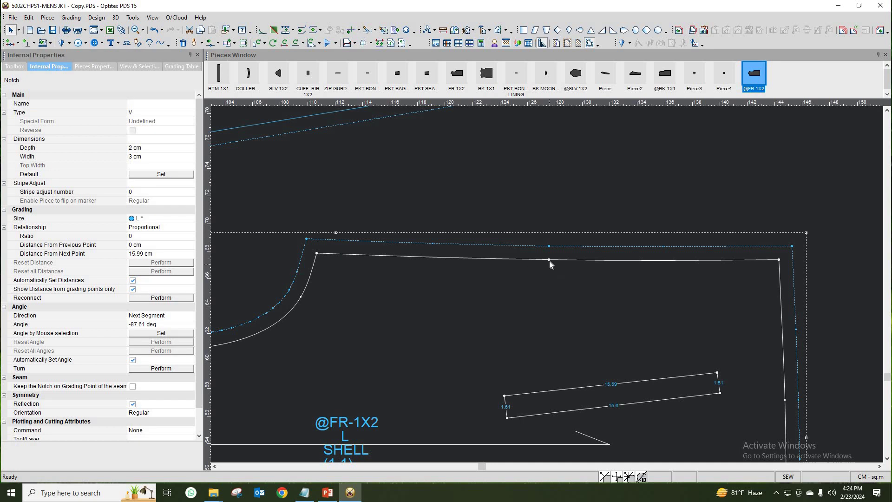
Add a V notch at the middle point of the front piece's side seam and set its depth to 1 cm
click(34, 43)
key(n)
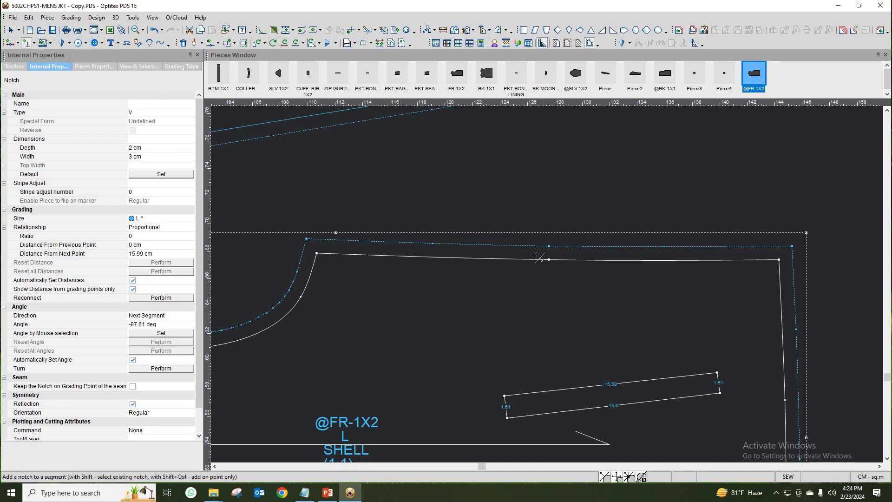
click(549, 259)
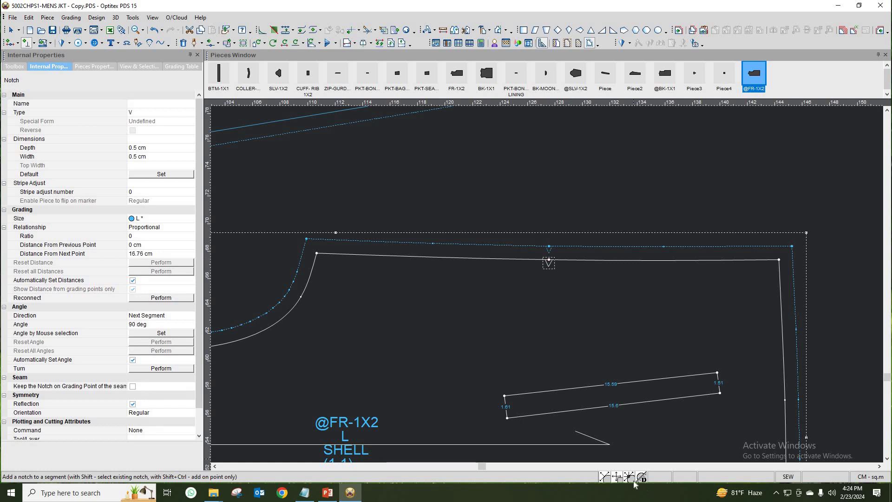
click(159, 149)
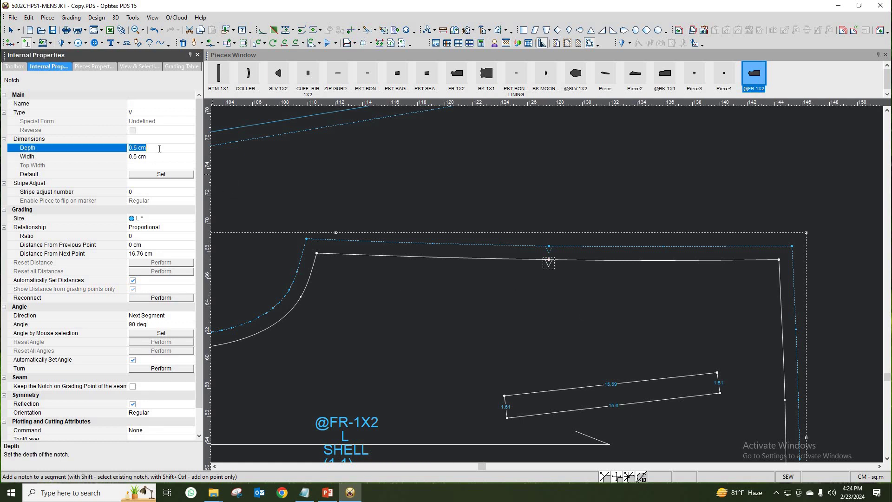
text(1)
key(Return)
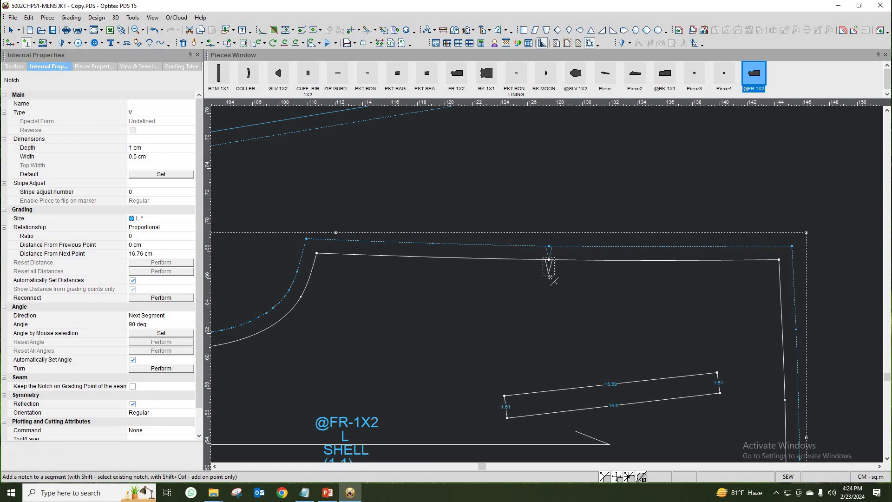
Turn the side seam notch to point outside the piece by setting its angle graphically, at about -92 deg
scroll(551, 277, up, 2)
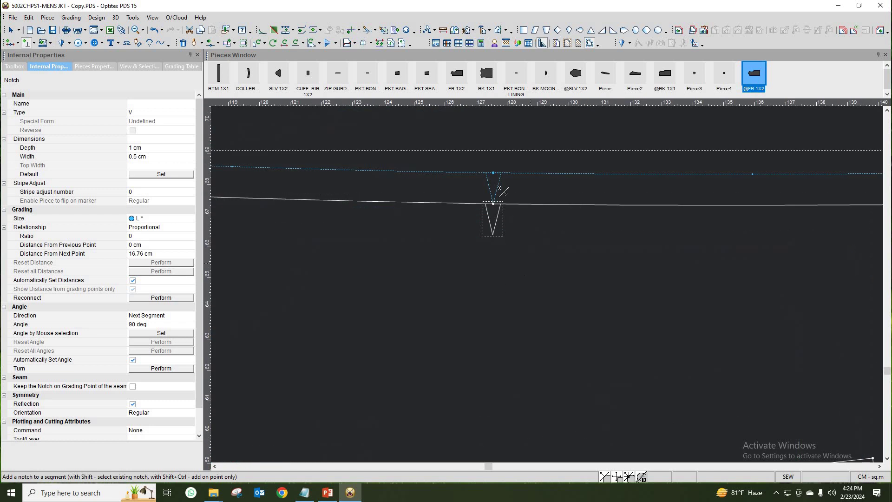
click(162, 333)
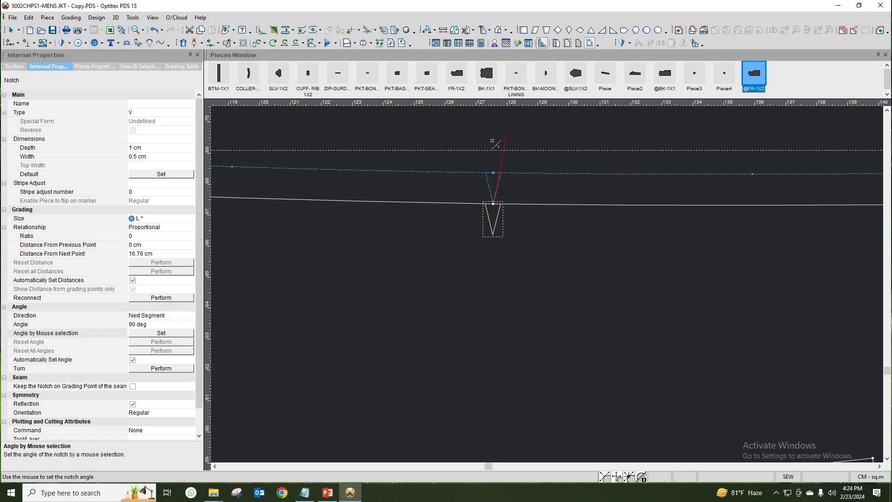
click(498, 128)
scroll(545, 260, down, 3)
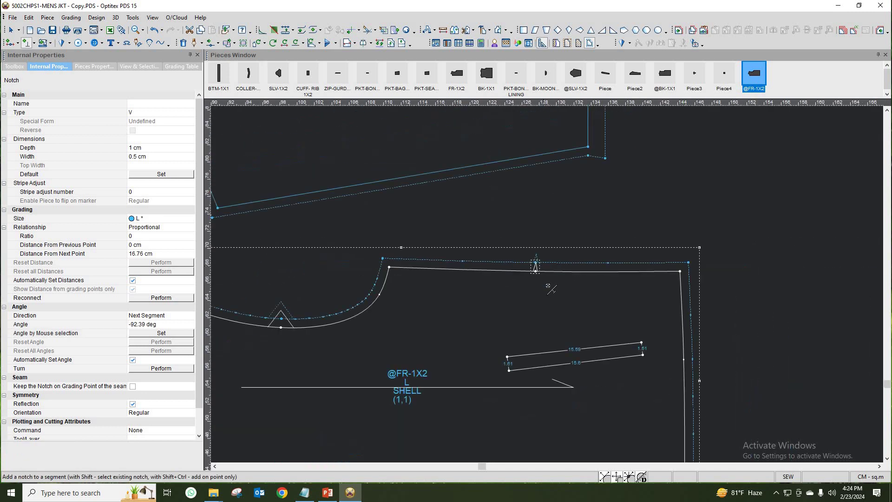
Add a notch at the point on the sleeve cap curve near the underarm corner and change its type to Box
scroll(548, 285, up, 2)
scroll(547, 285, down, 4)
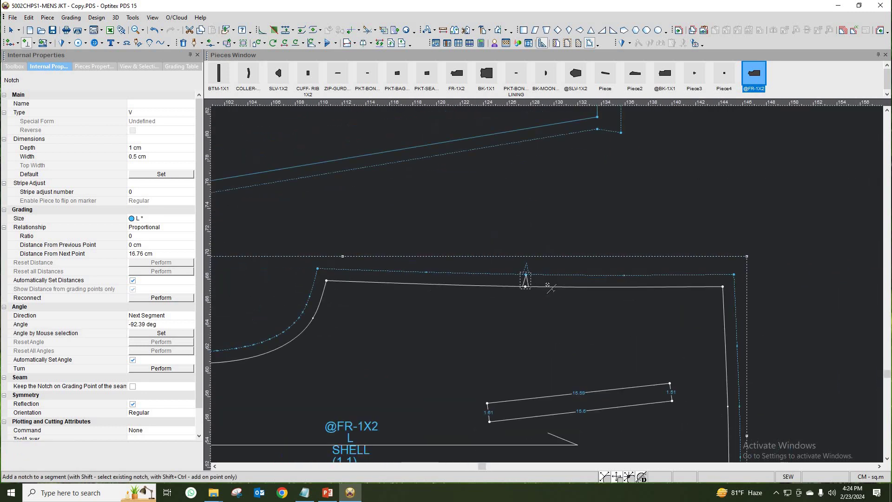
scroll(547, 285, down, 2)
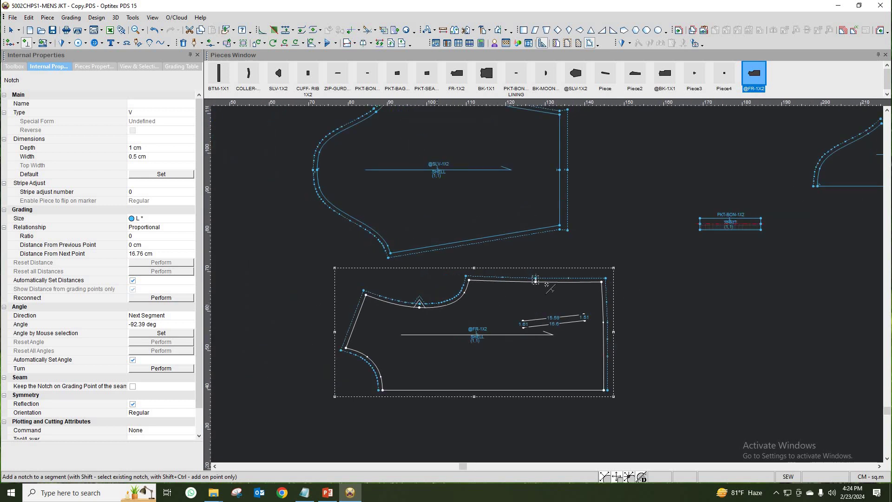
scroll(547, 284, up, 3)
scroll(547, 284, down, 5)
scroll(548, 287, up, 2)
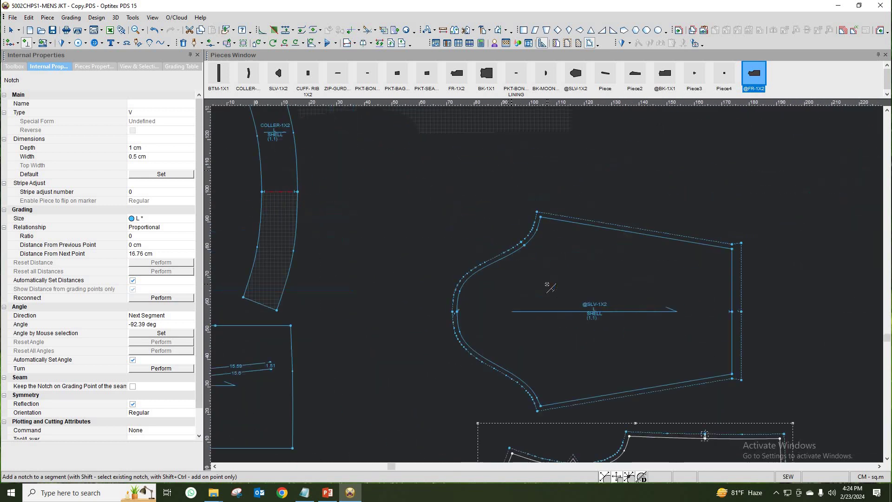
scroll(548, 286, up, 4)
click(535, 274)
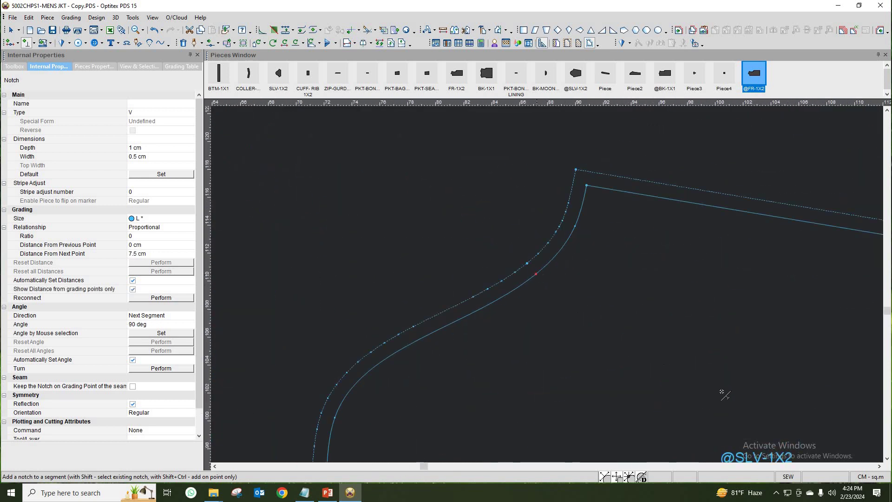
shift+click(536, 274)
click(145, 114)
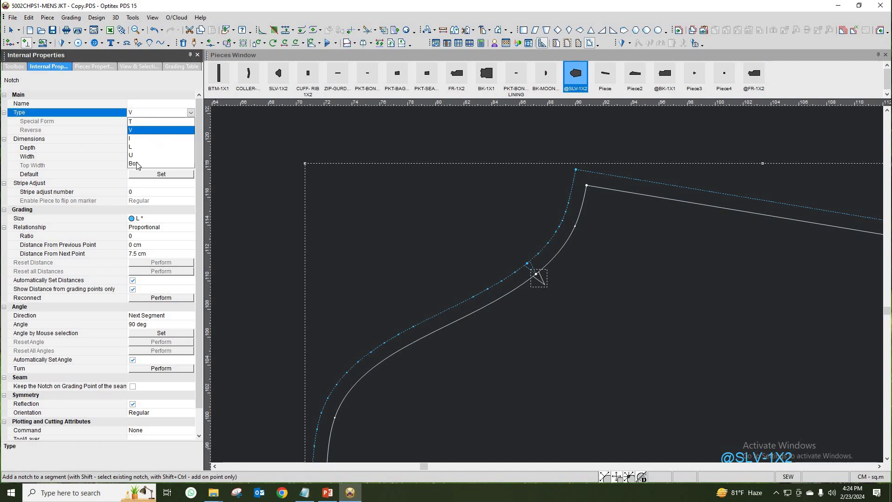
click(137, 164)
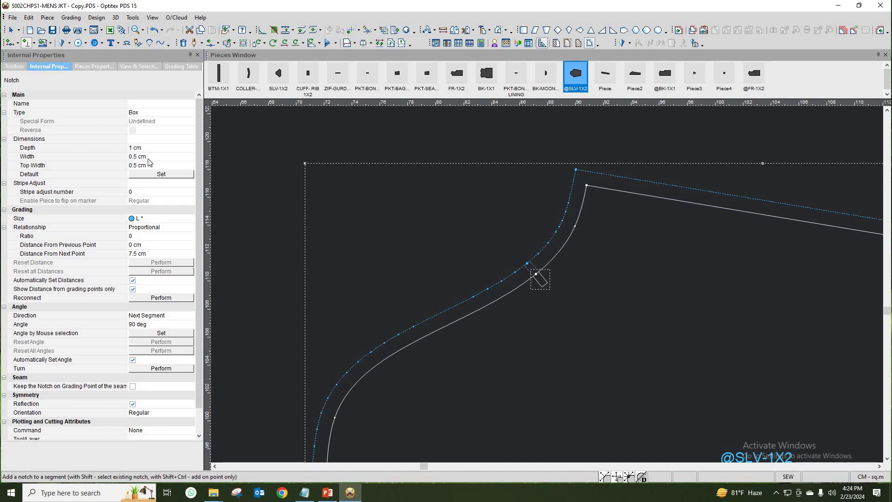
Set the sleeve cap notch's depth to 2 cm, width to 3 cm and top width to 2.5 cm
click(162, 148)
text(2)
key(Return)
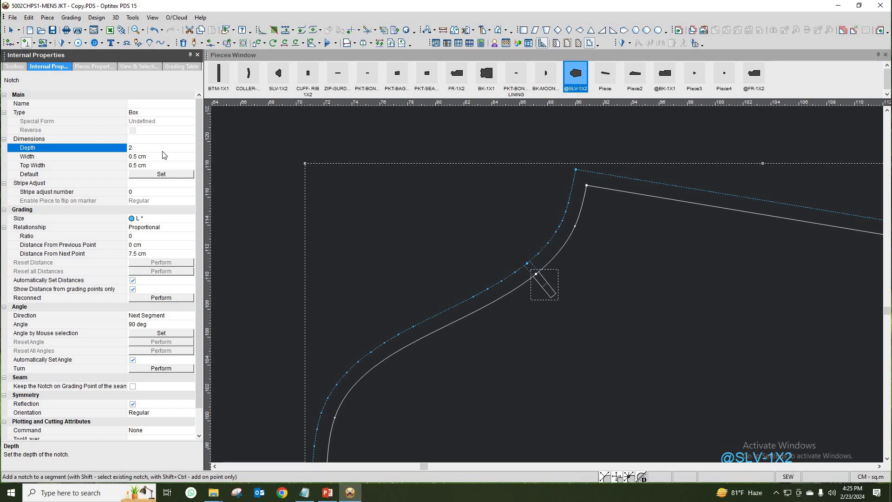
click(160, 157)
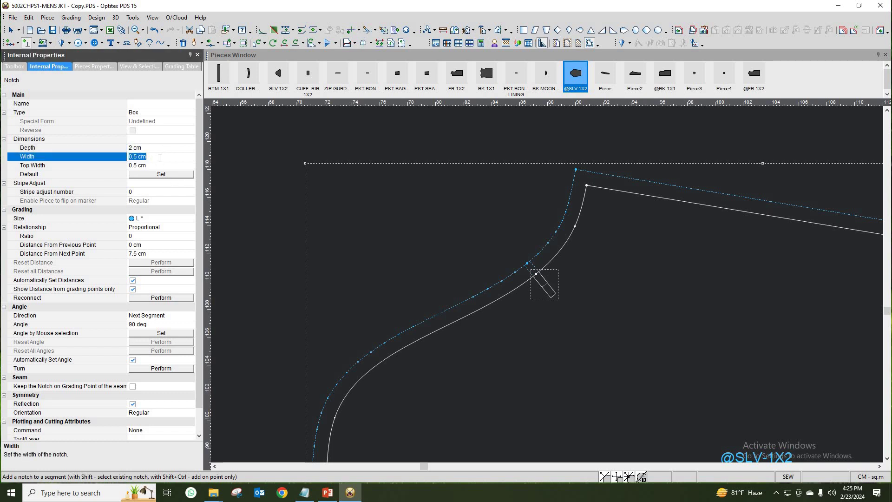
text(3)
key(Return)
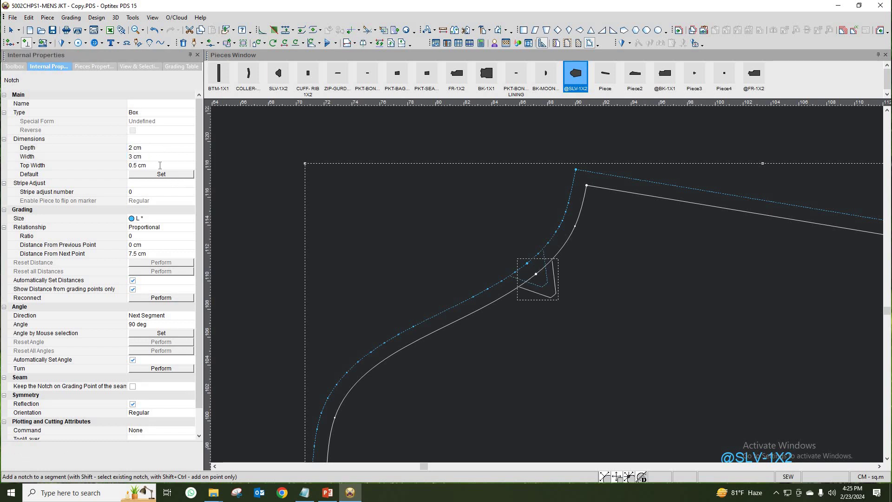
click(160, 166)
text(2.5)
key(Return)
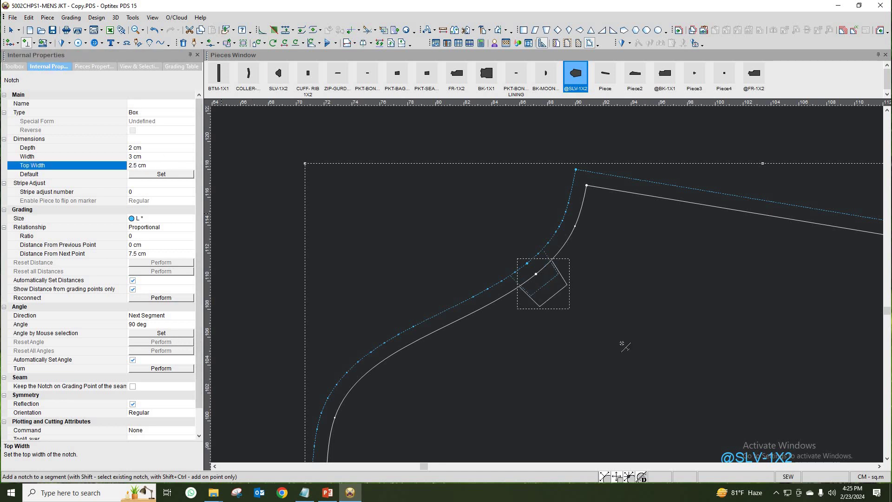
Turn the box notch to point outside the sleeve cap at an angle of about -86 deg, and save the file
drag(548, 233, 485, 215)
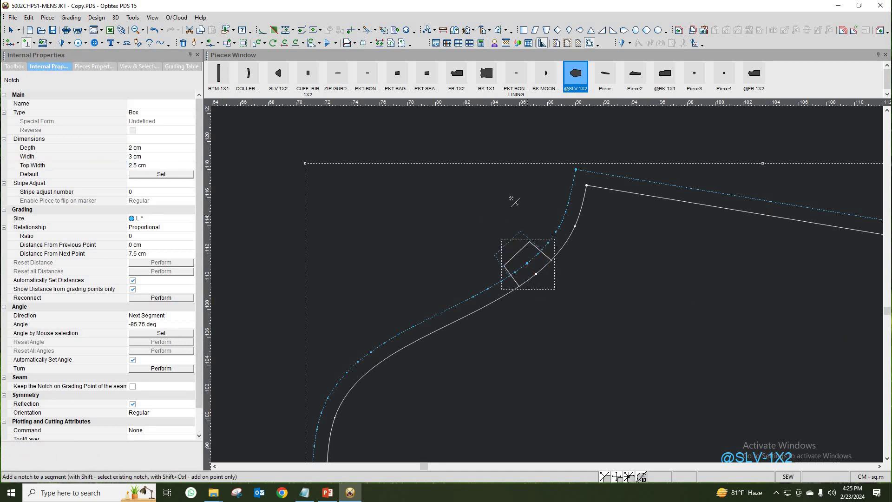
right_click(511, 199)
click(517, 205)
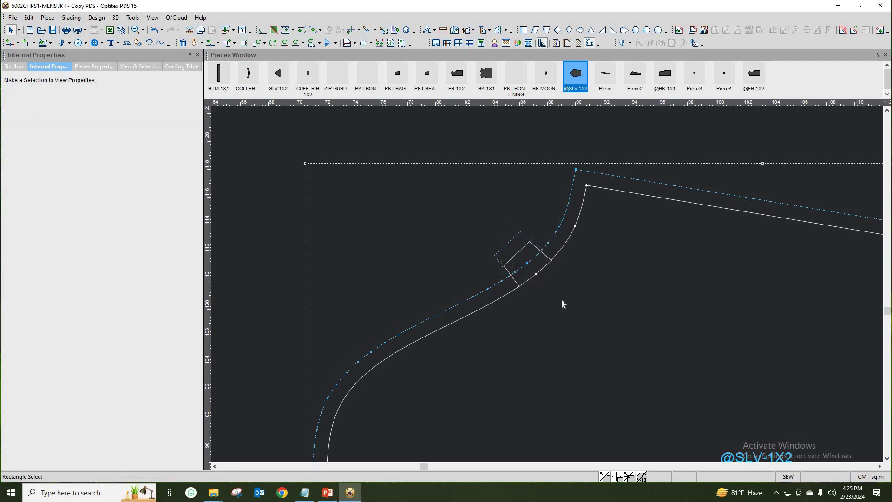
click(52, 29)
Add a notch at the sleeve's corner where the underarm seam meets the hem and change its type to V
scroll(556, 271, down, 3)
scroll(575, 275, up, 3)
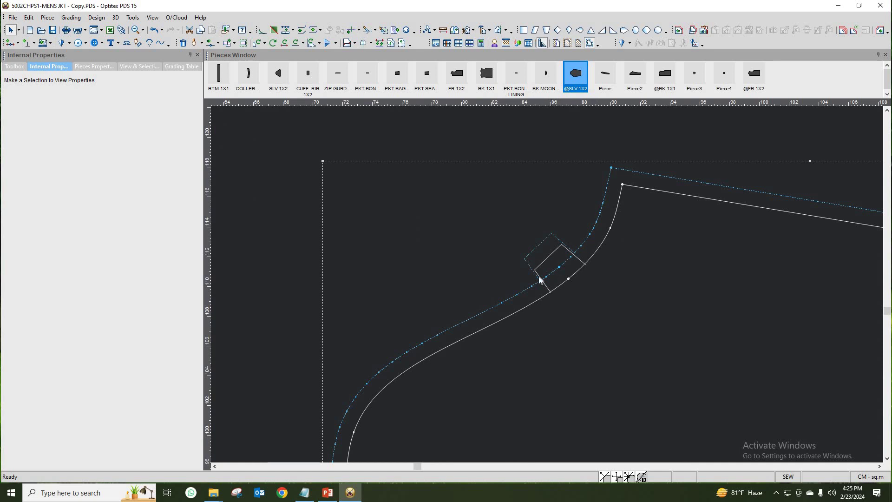
scroll(686, 304, down, 3)
scroll(645, 313, up, 3)
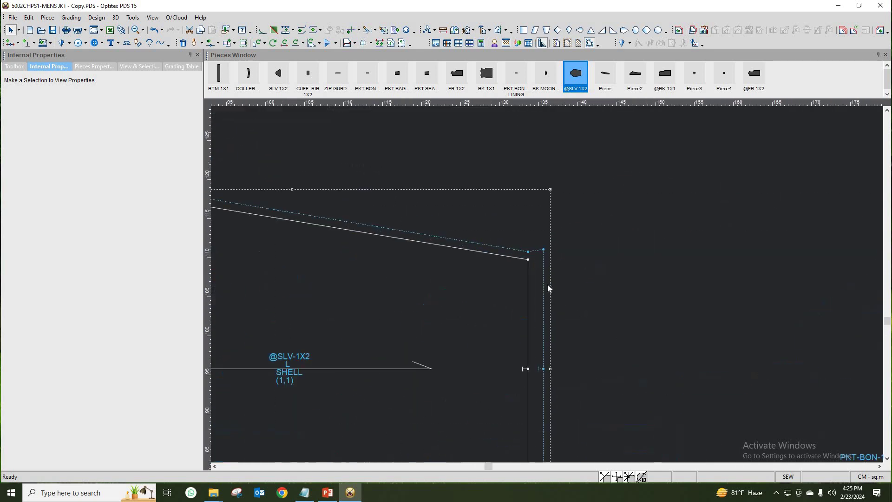
scroll(547, 288, up, 2)
scroll(548, 288, up, 1)
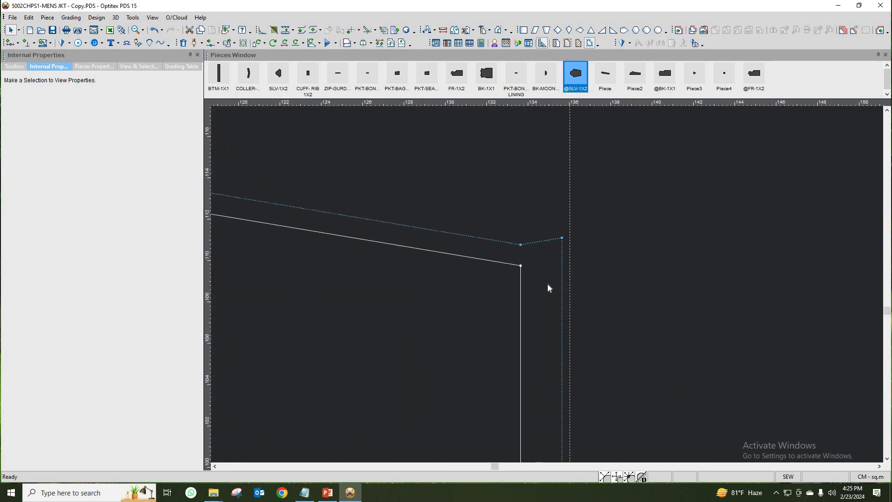
key(n)
click(520, 265)
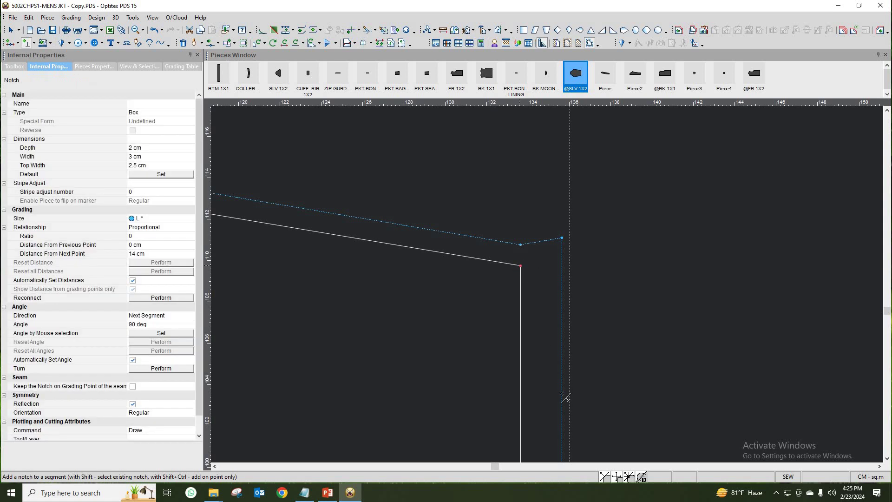
click(163, 115)
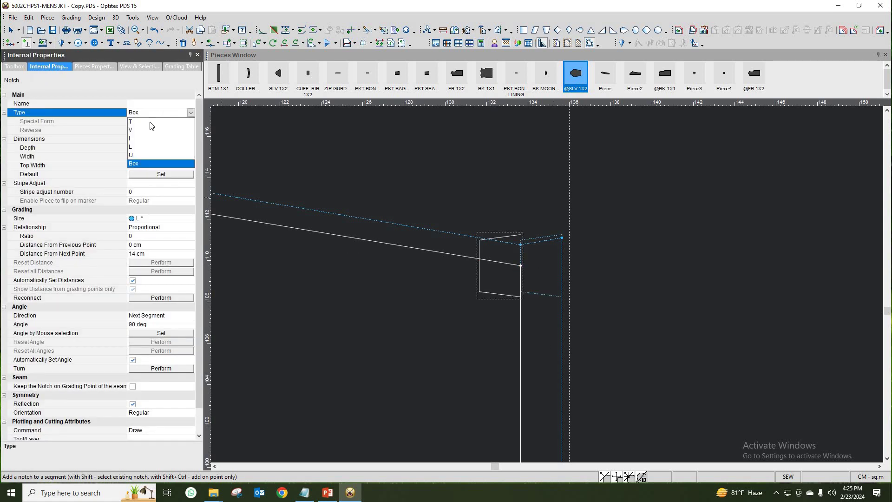
click(139, 131)
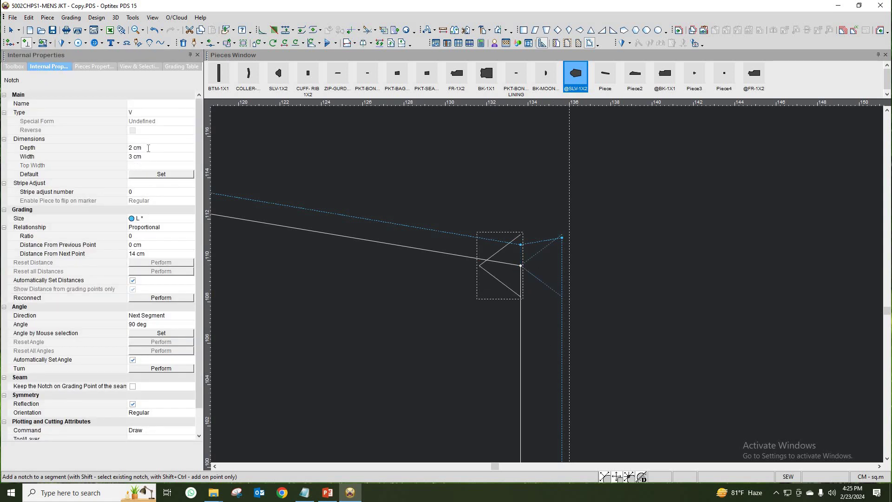
Set the sleeve hem notch's depth to 1 cm and its width to 0.2 cm
click(149, 148)
text(1)
key(Return)
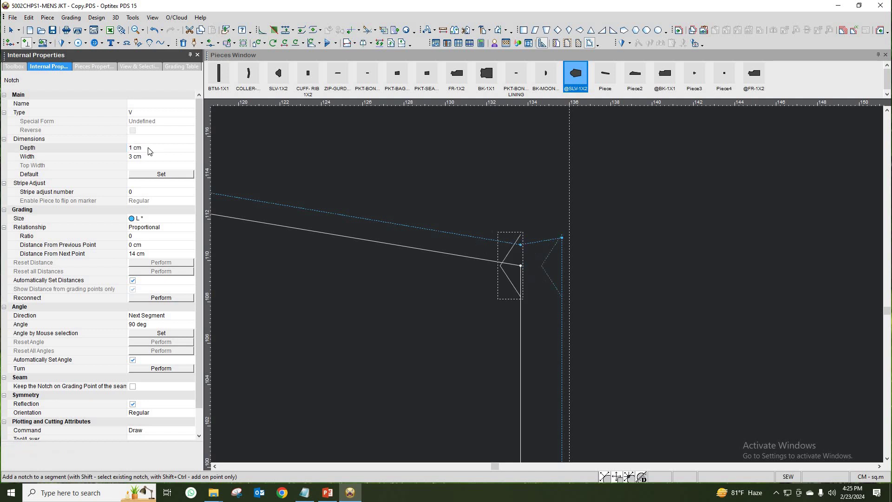
click(151, 157)
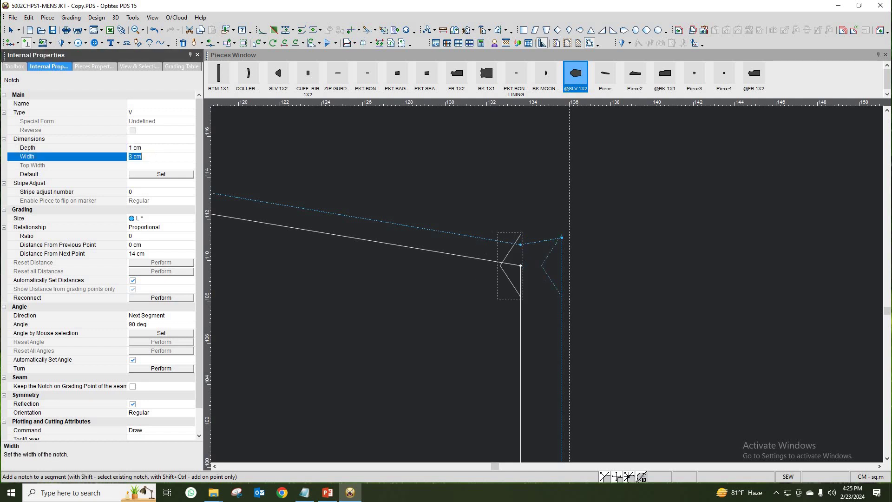
text(.2)
key(Return)
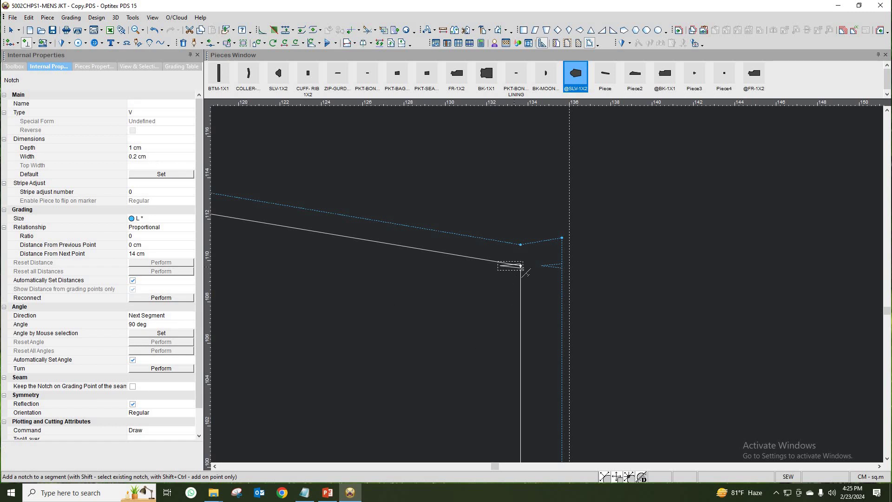
Turn the corner notch to point outward from the sleeve hem by setting its angle graphically, at about -91 deg
scroll(509, 271, up, 2)
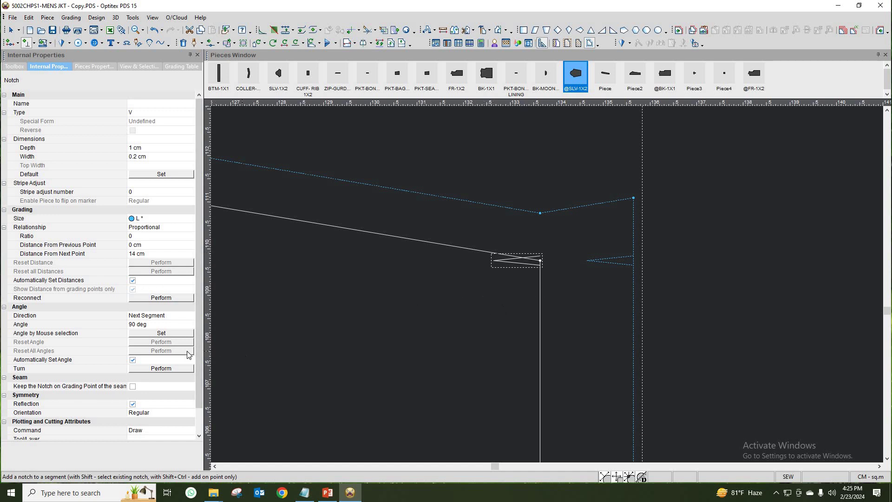
click(171, 333)
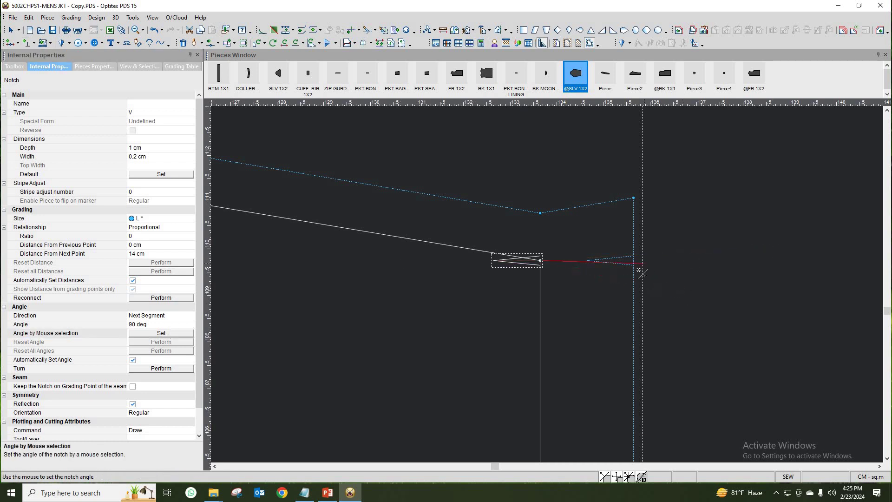
click(653, 263)
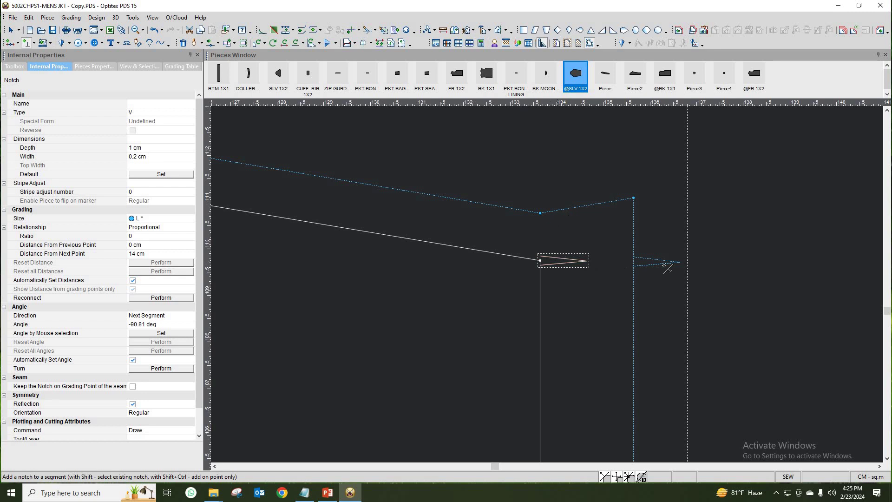
right_click(694, 246)
Reselect the sleeve corner notch and realign it graphically along the hem edge, at an angle of -180 deg
click(588, 261)
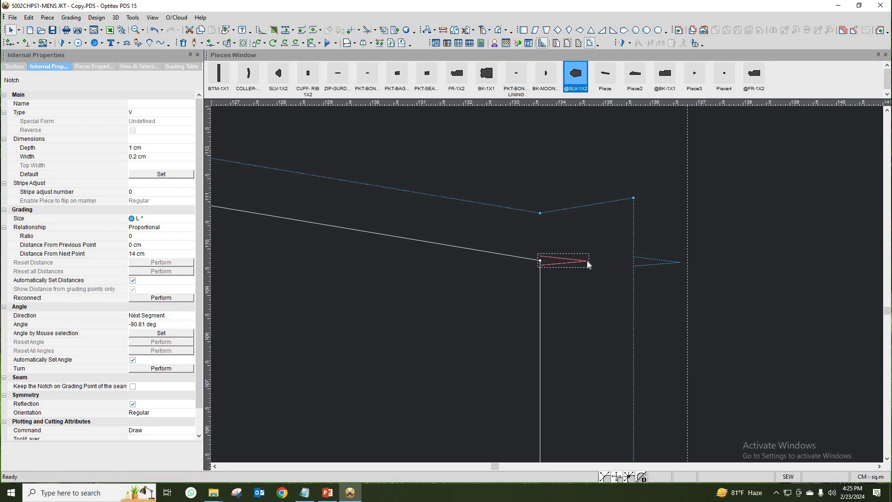
click(166, 333)
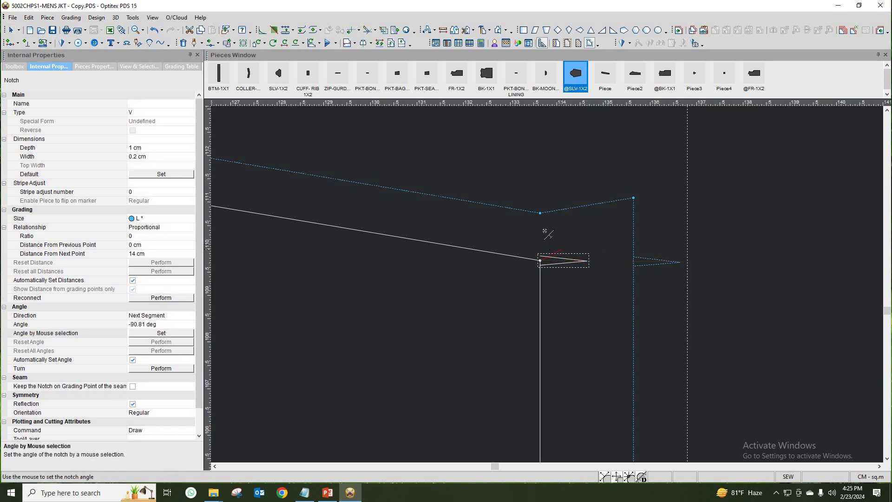
click(540, 317)
scroll(547, 290, up, 2)
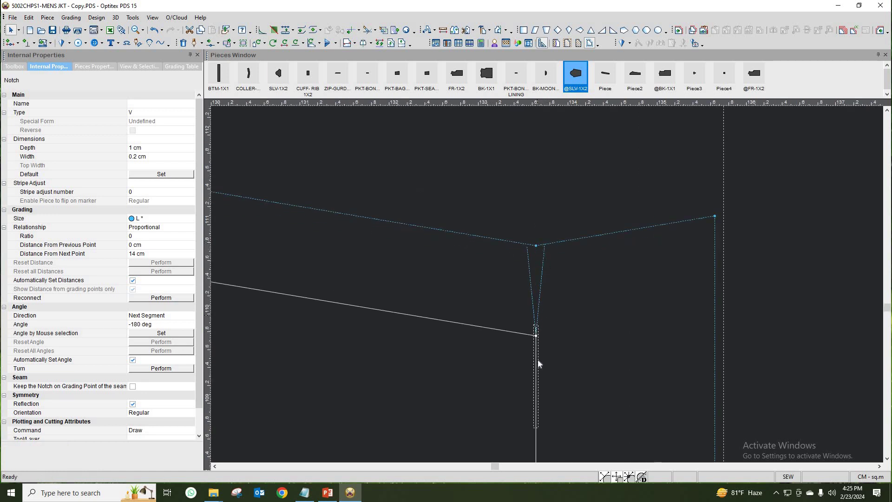
scroll(548, 284, down, 5)
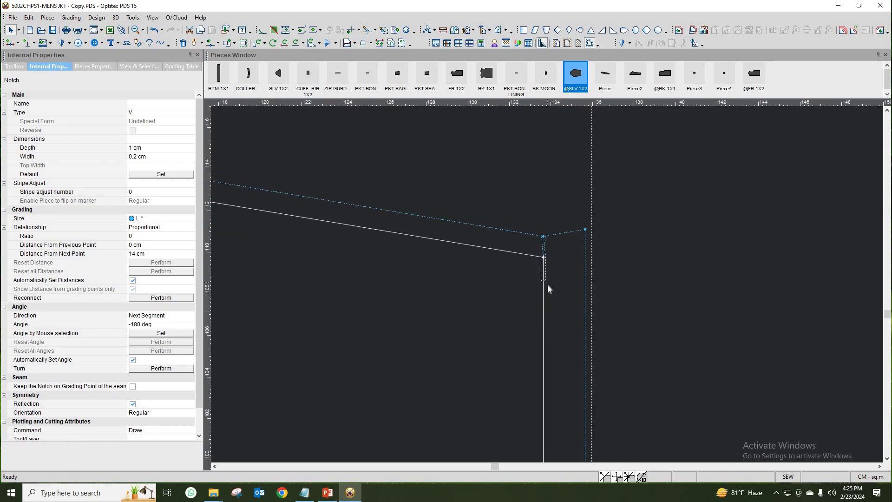
scroll(375, 349, down, 1)
scroll(546, 287, up, 4)
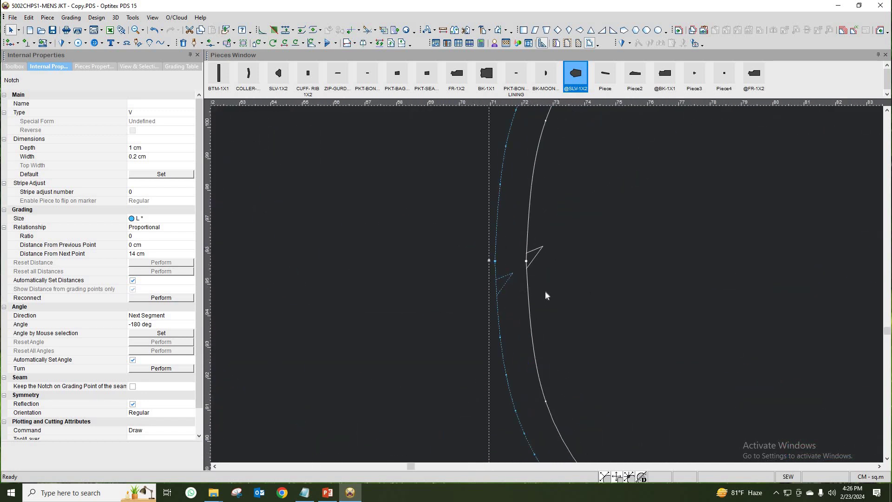
scroll(545, 290, up, 1)
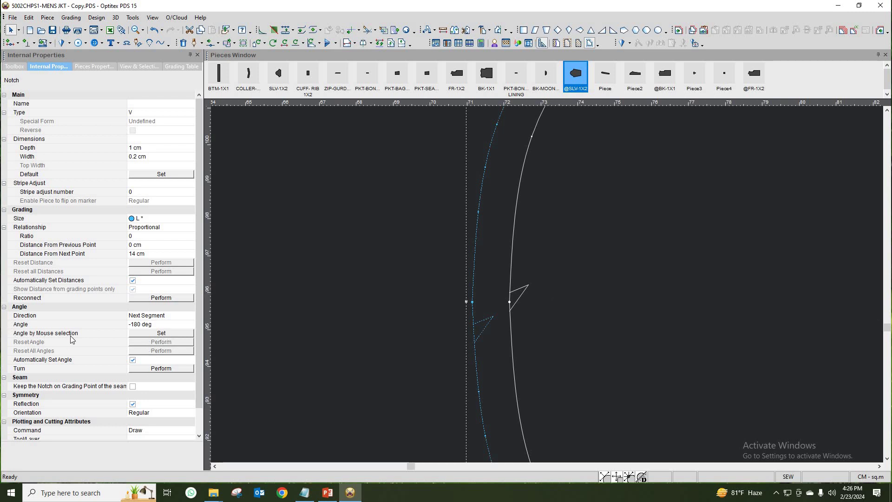
click(161, 333)
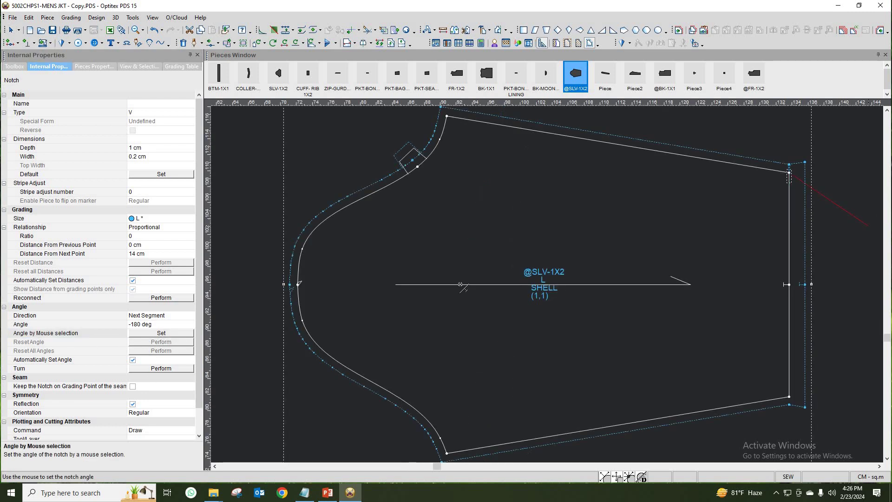
right_click(721, 241)
click(744, 246)
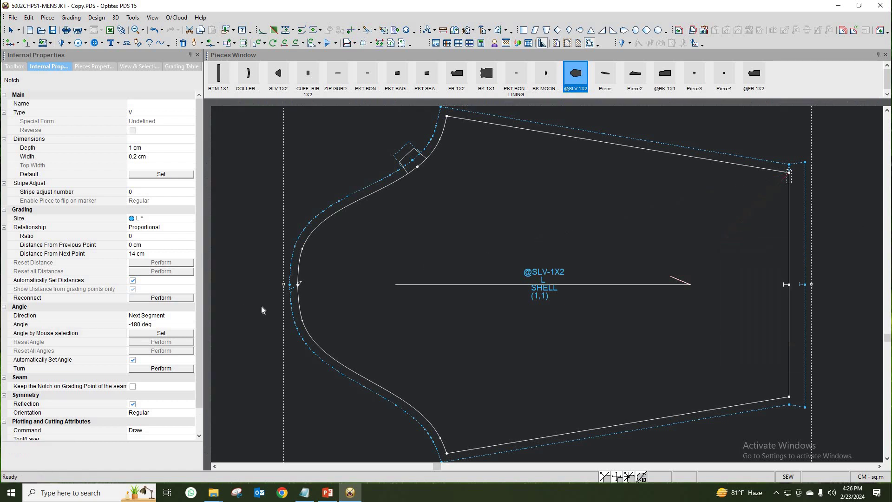
Select the V notch at the middle of the sleeve cap and aim it graphically straight into the piece, at about 90 deg
scroll(545, 284, up, 5)
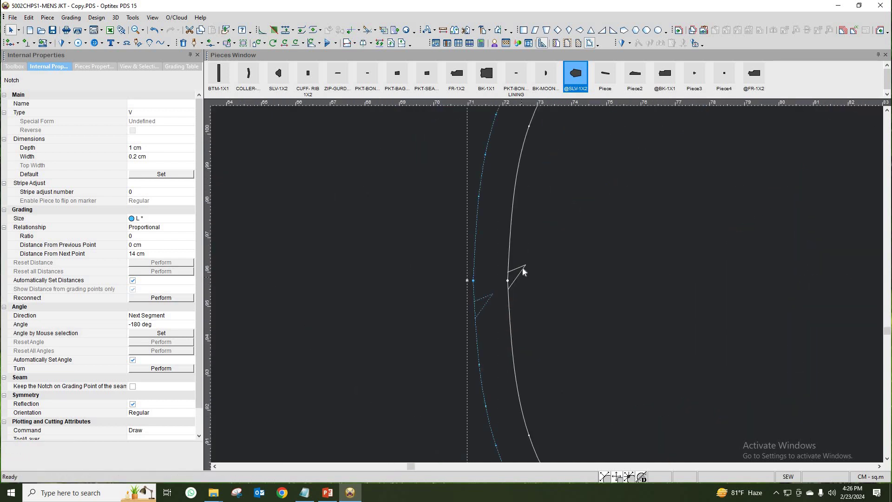
click(527, 264)
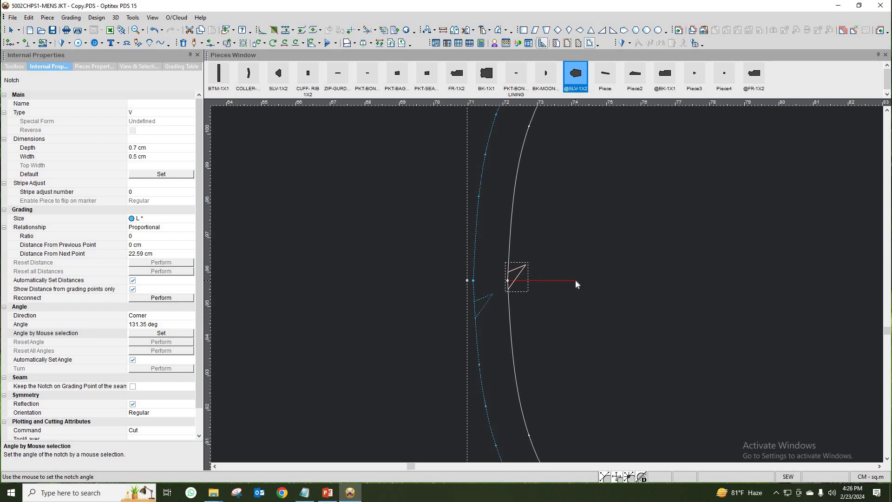
click(575, 282)
scroll(553, 291, up, 2)
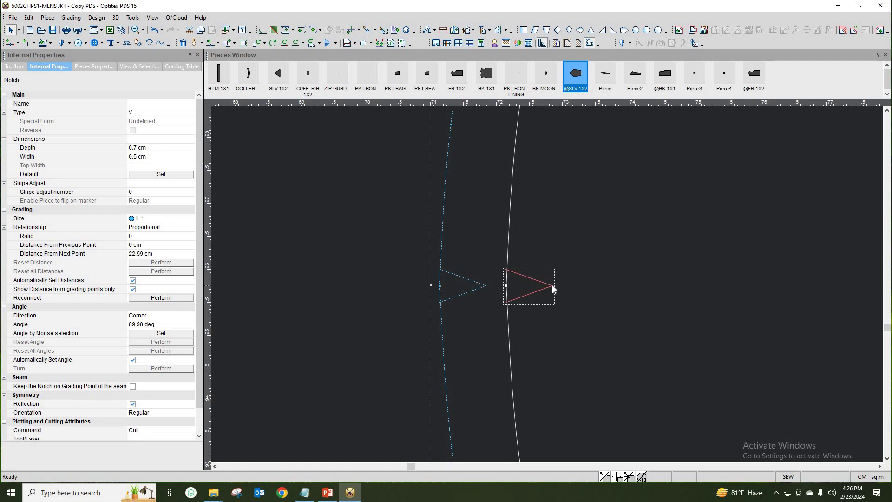
Tilt the sleeve cap notch diagonally into the piece by setting its angle graphically, at about 45 deg
click(162, 334)
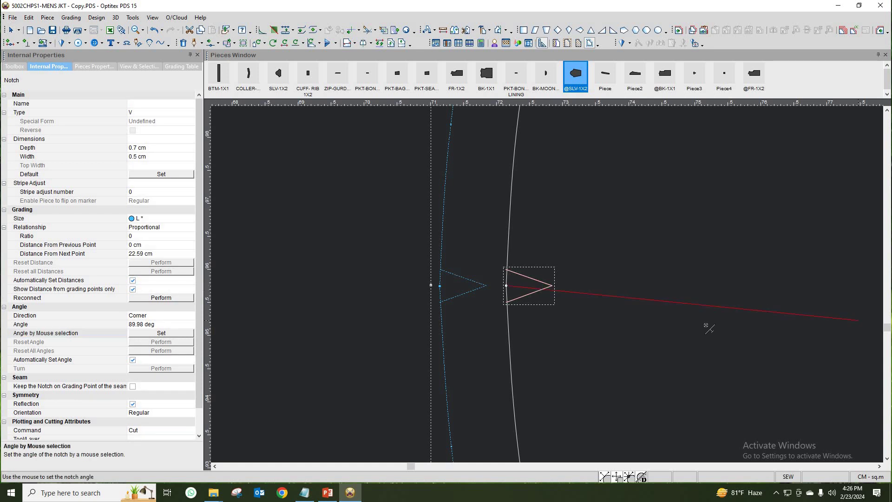
click(597, 371)
scroll(547, 288, down, 3)
scroll(548, 288, down, 3)
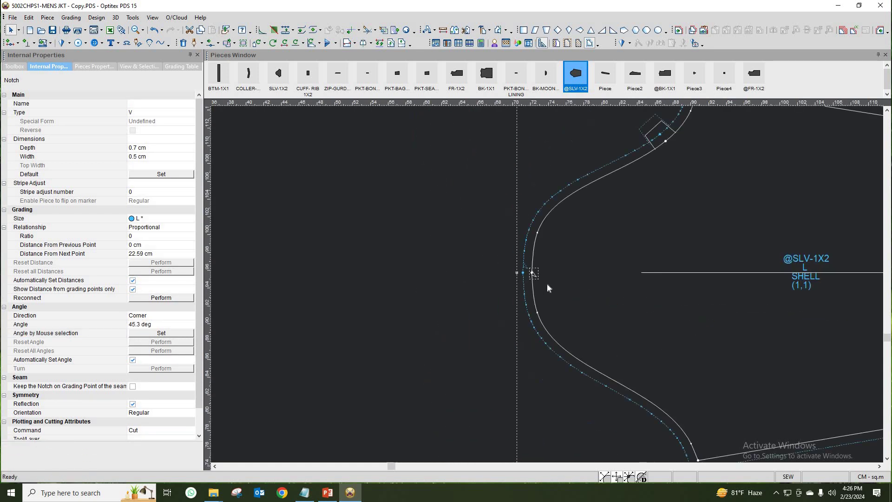
scroll(548, 287, down, 3)
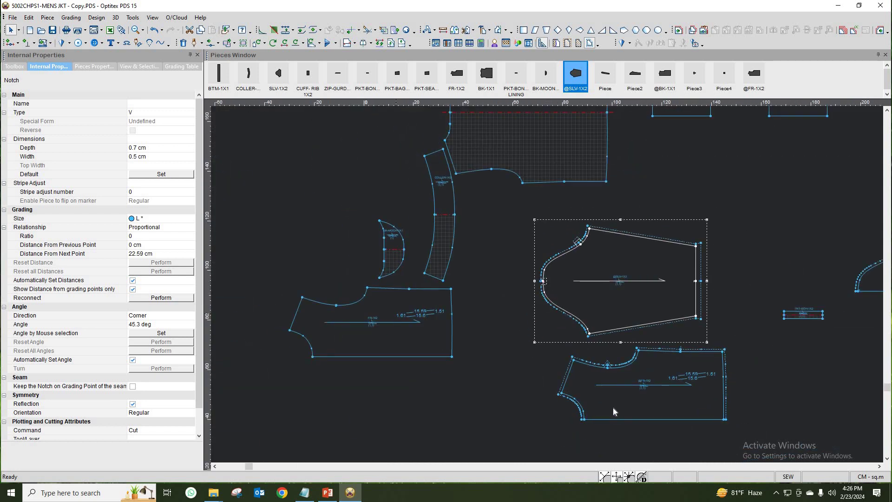
Reselect the tilted sleeve cap notch and straighten it graphically toward the inside of the piece, at about 88 deg
scroll(547, 283, up, 8)
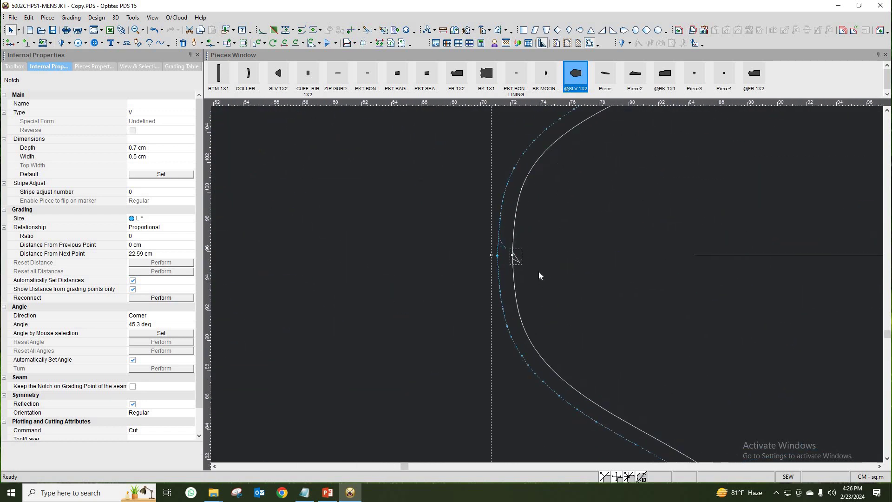
scroll(545, 290, up, 2)
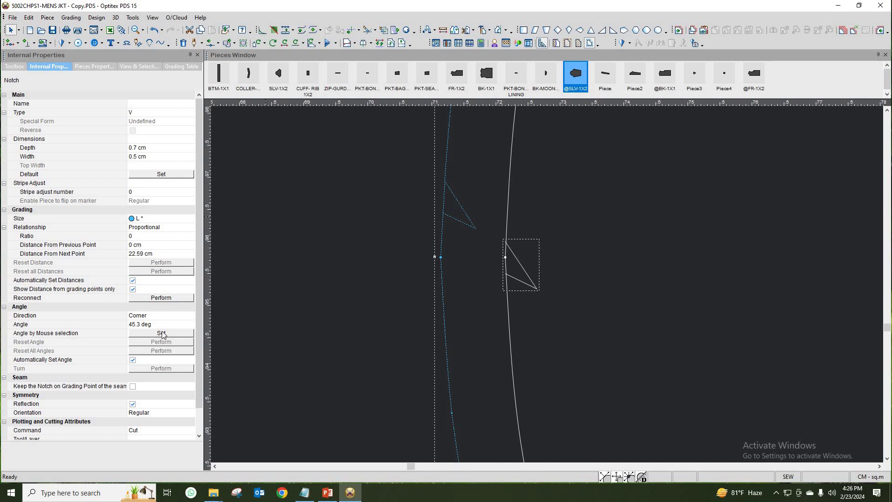
click(541, 292)
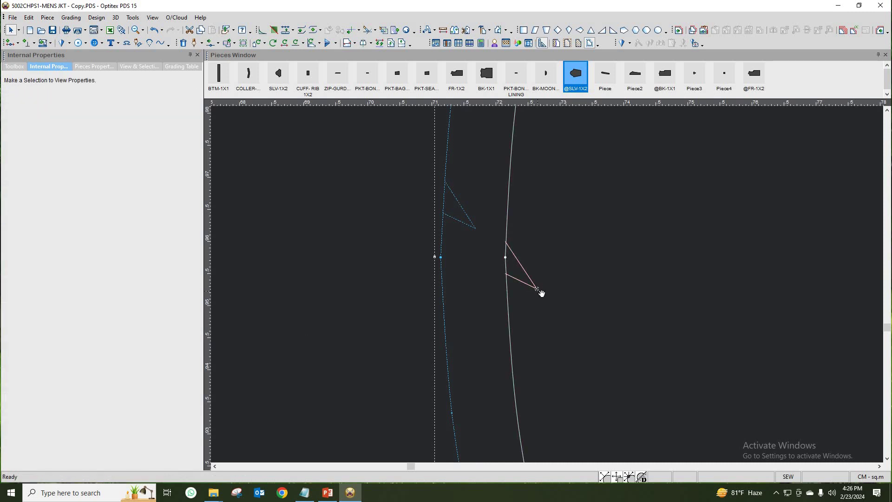
click(537, 288)
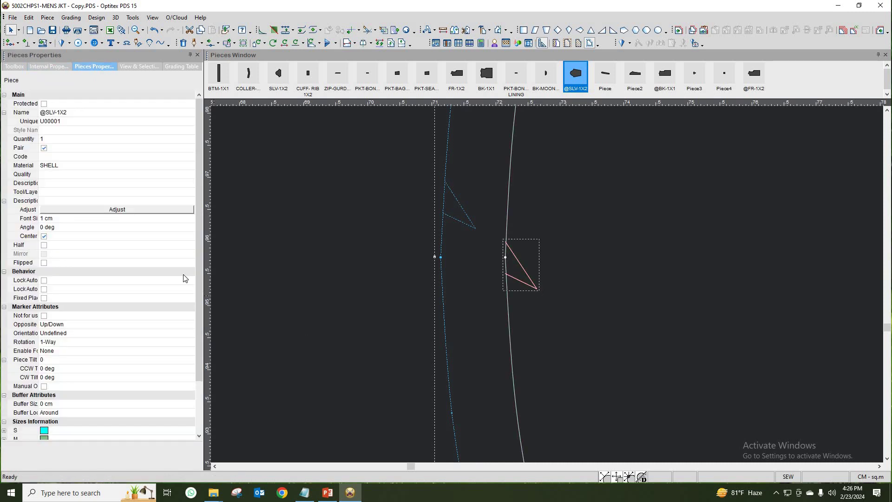
click(537, 288)
click(536, 289)
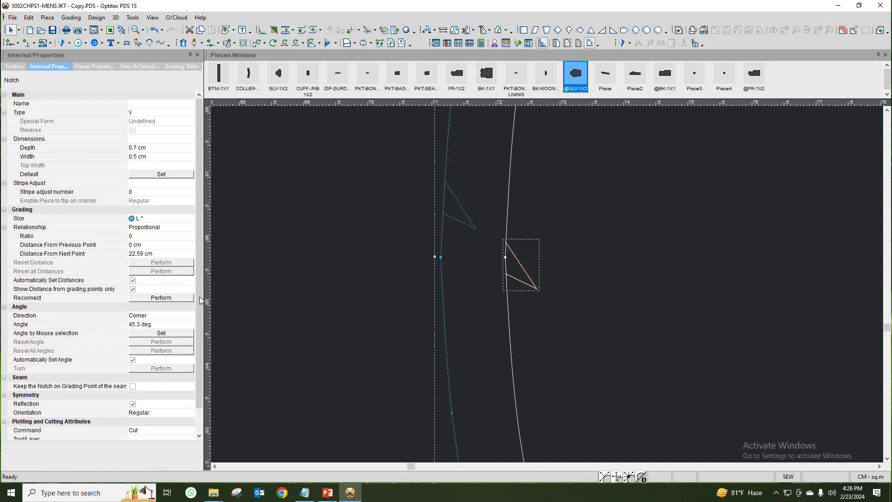
click(162, 333)
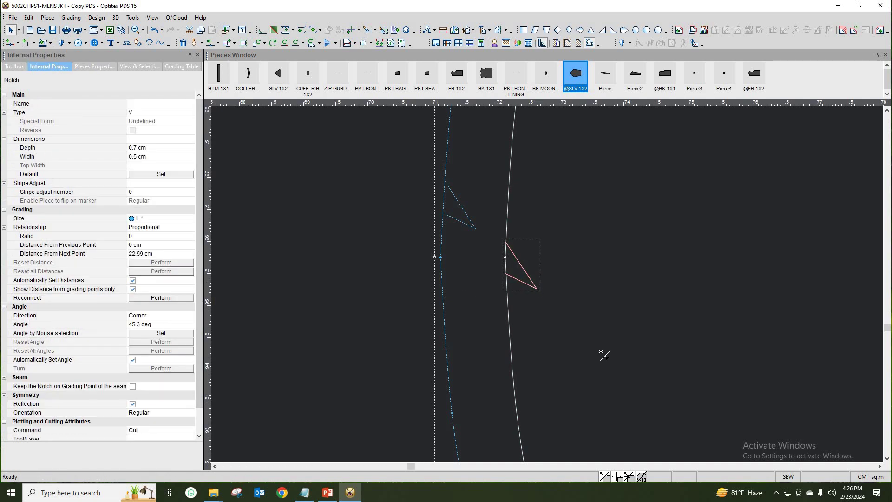
click(669, 262)
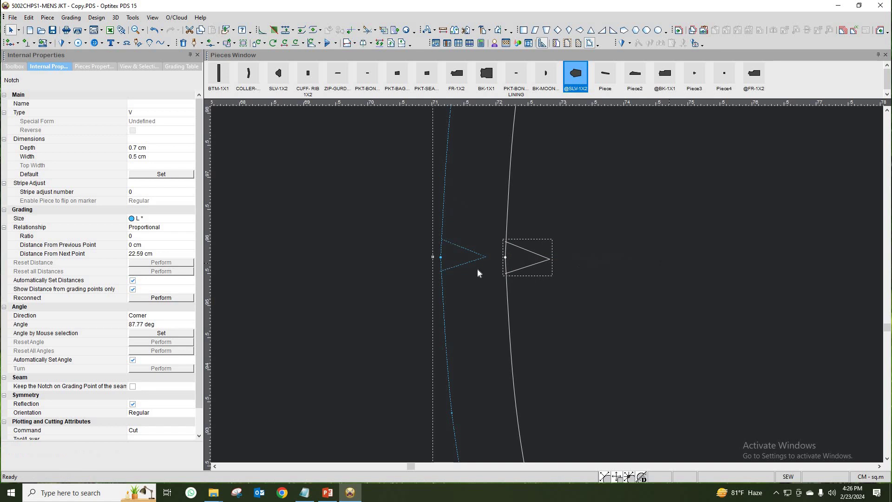
Turn the sleeve cap notch to point outside the sleeve body by setting its angle graphically, at about -89 deg
click(182, 333)
click(357, 259)
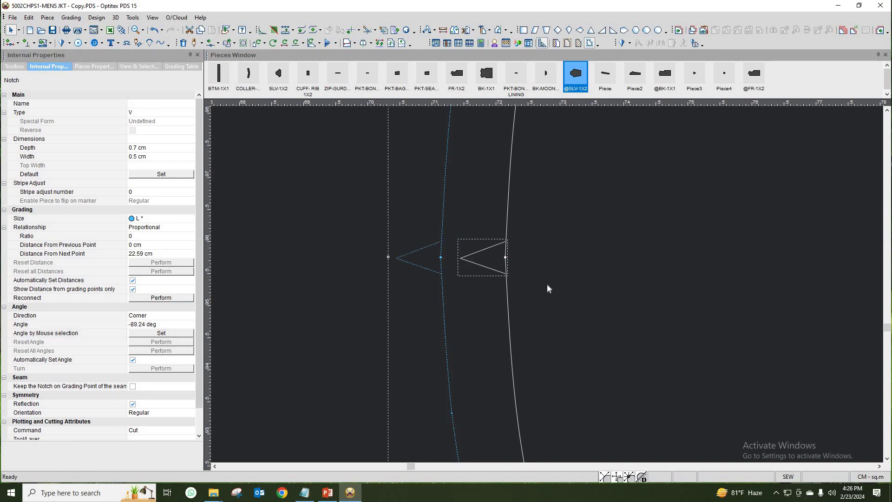
scroll(547, 285, down, 2)
scroll(548, 284, down, 4)
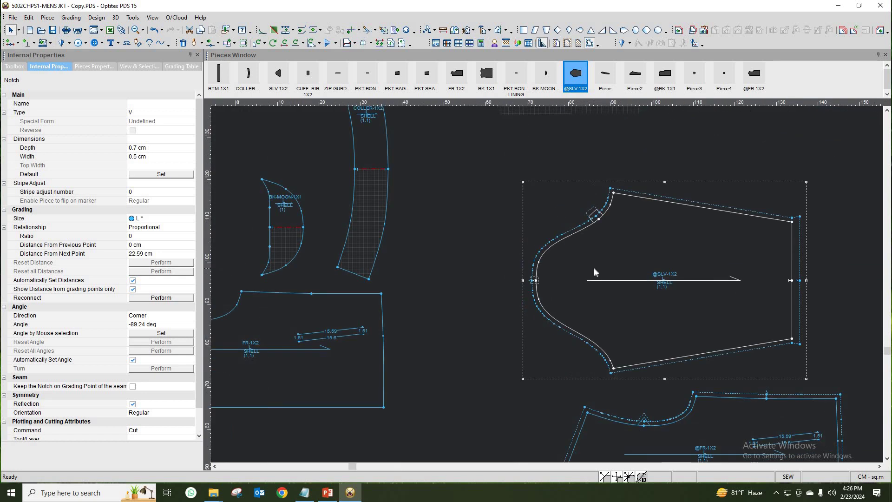
Examine how the notches sit on the sleeve piece, especially the box-shaped notch on the upper armhole curve
scroll(542, 321, down, 2)
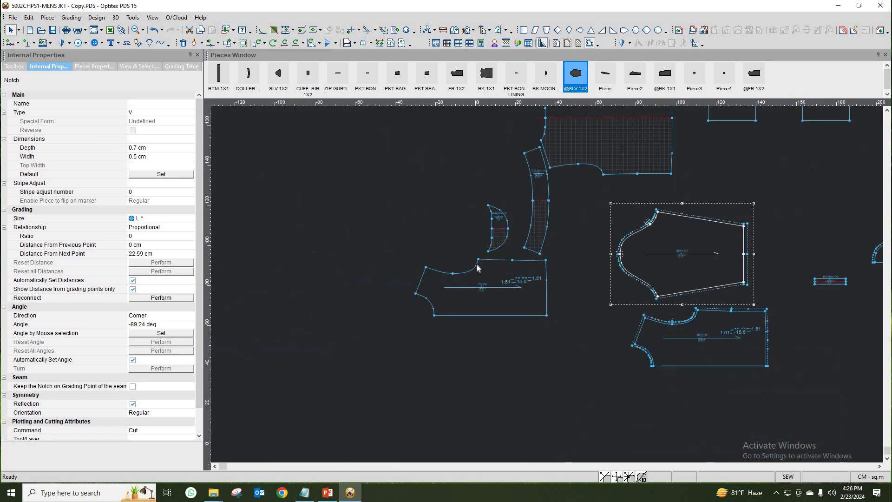
scroll(548, 267, up, 2)
scroll(544, 277, down, 1)
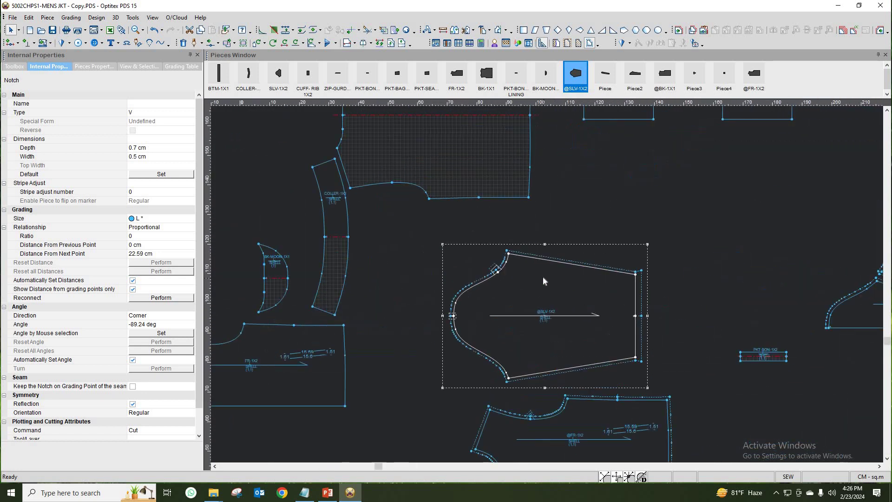
scroll(546, 279, up, 5)
scroll(548, 287, up, 2)
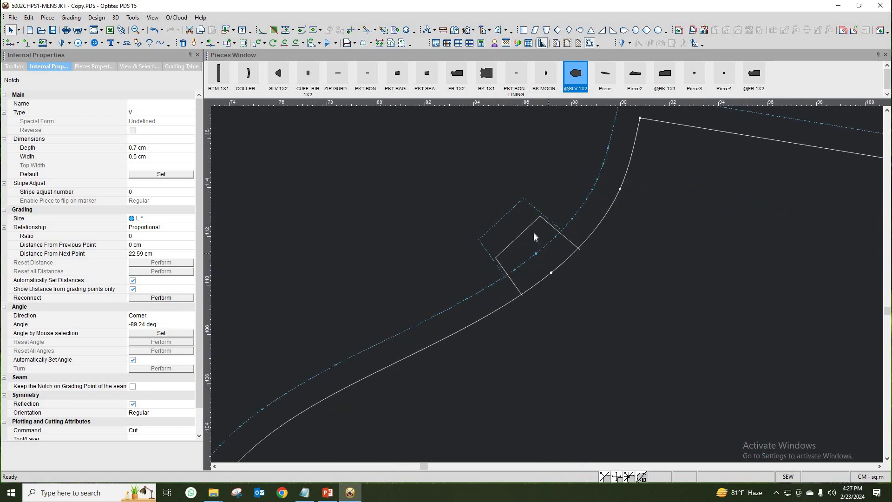
scroll(549, 285, down, 3)
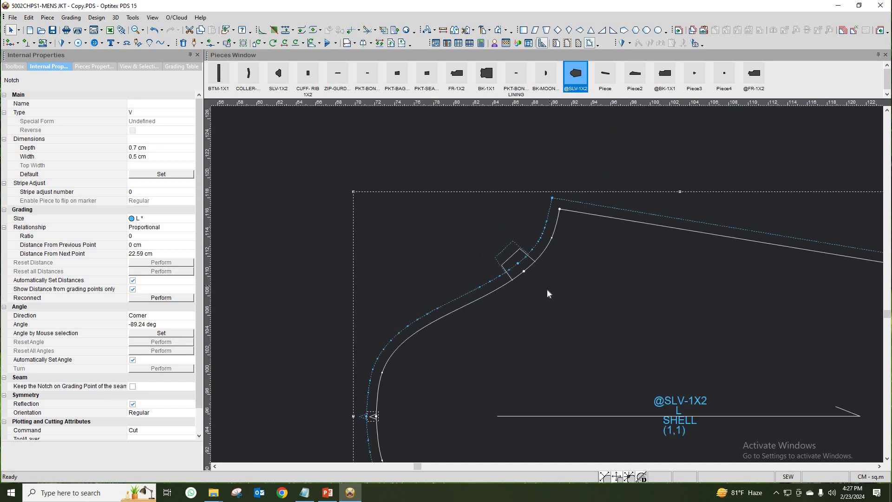
scroll(550, 289, down, 2)
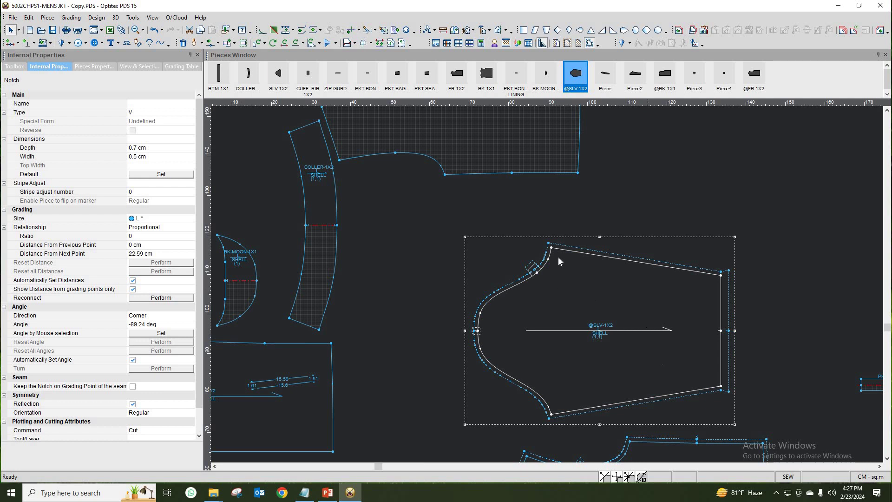
scroll(541, 280, up, 2)
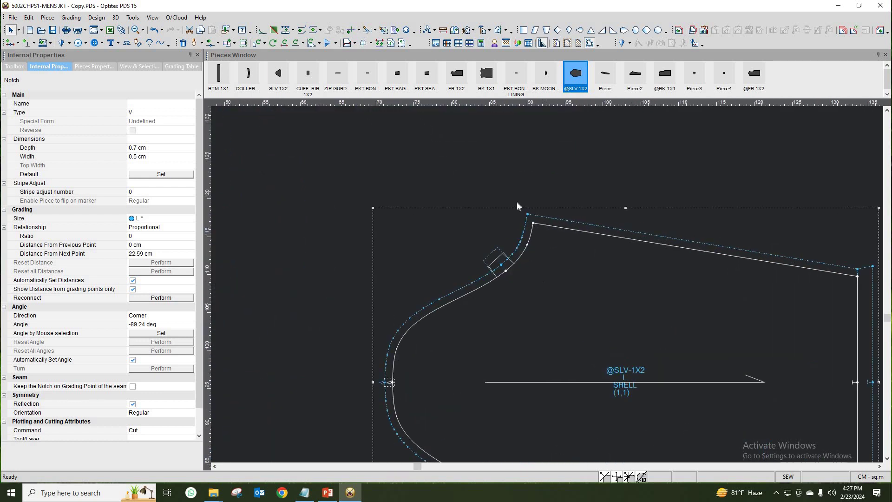